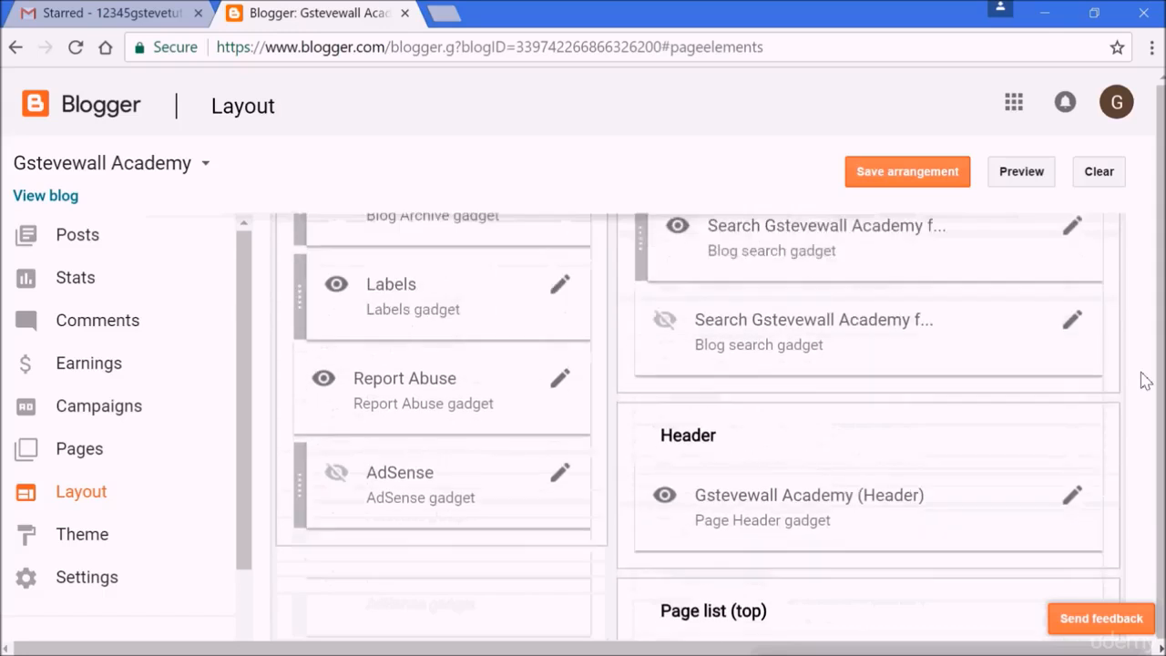
- Open the Header gadget settings, set the blog description to 'Online courses for students' and enable Shrink to fit
scroll(1144, 380, down, 4)
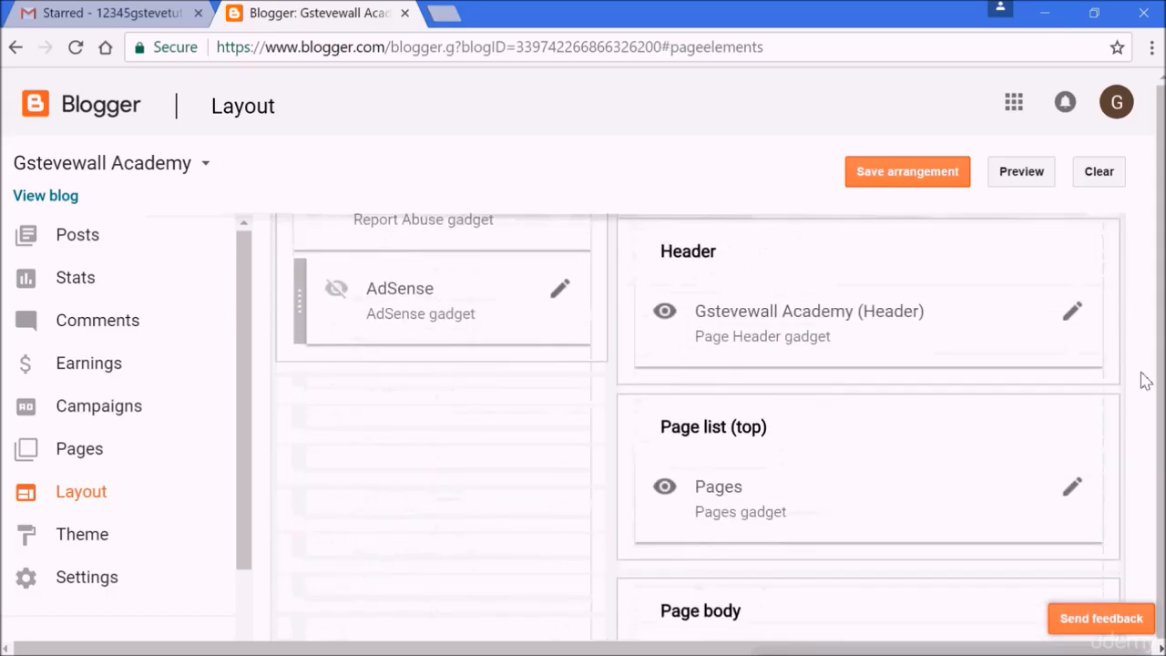
click(1073, 315)
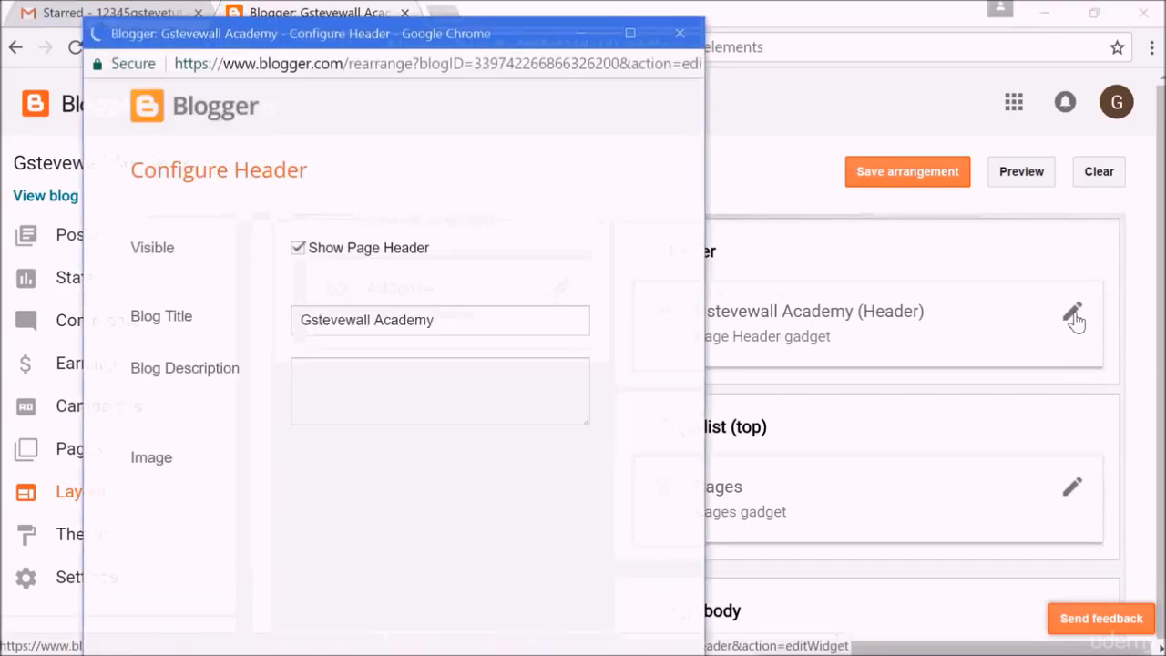
drag(694, 355, 693, 494)
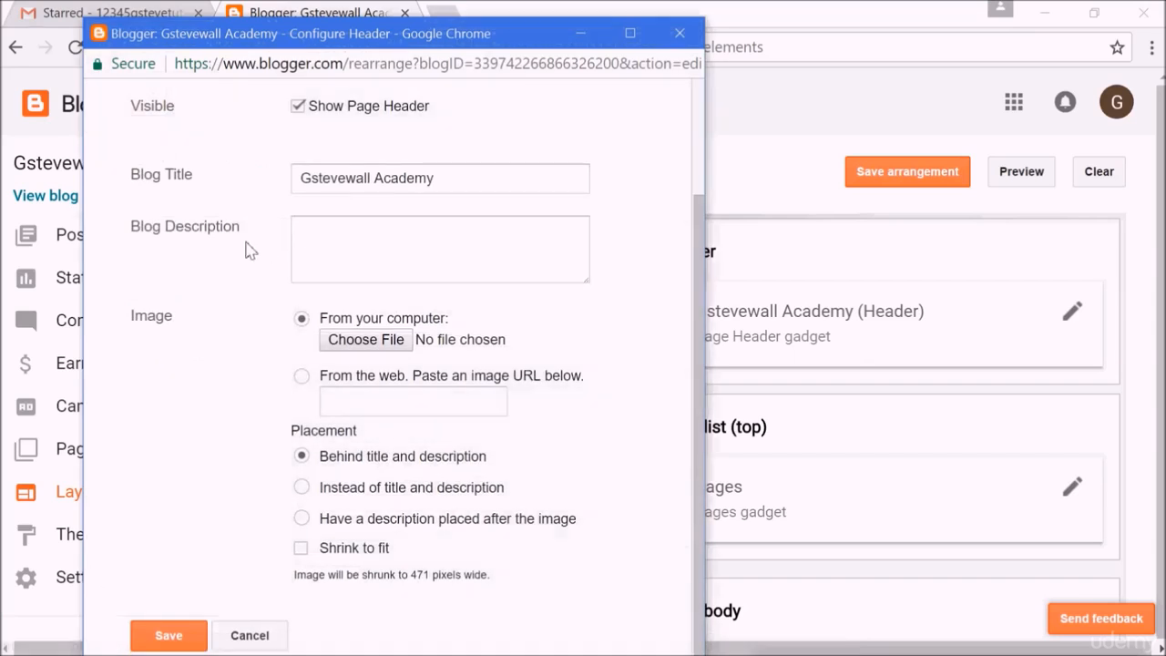
click(315, 236)
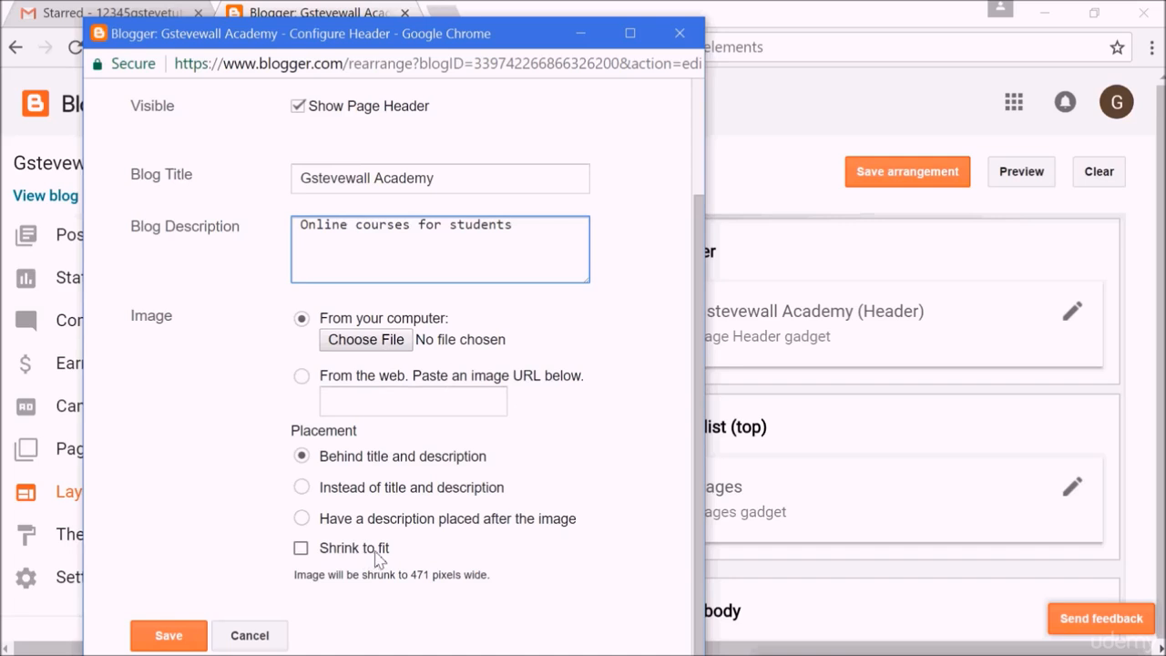
click(302, 548)
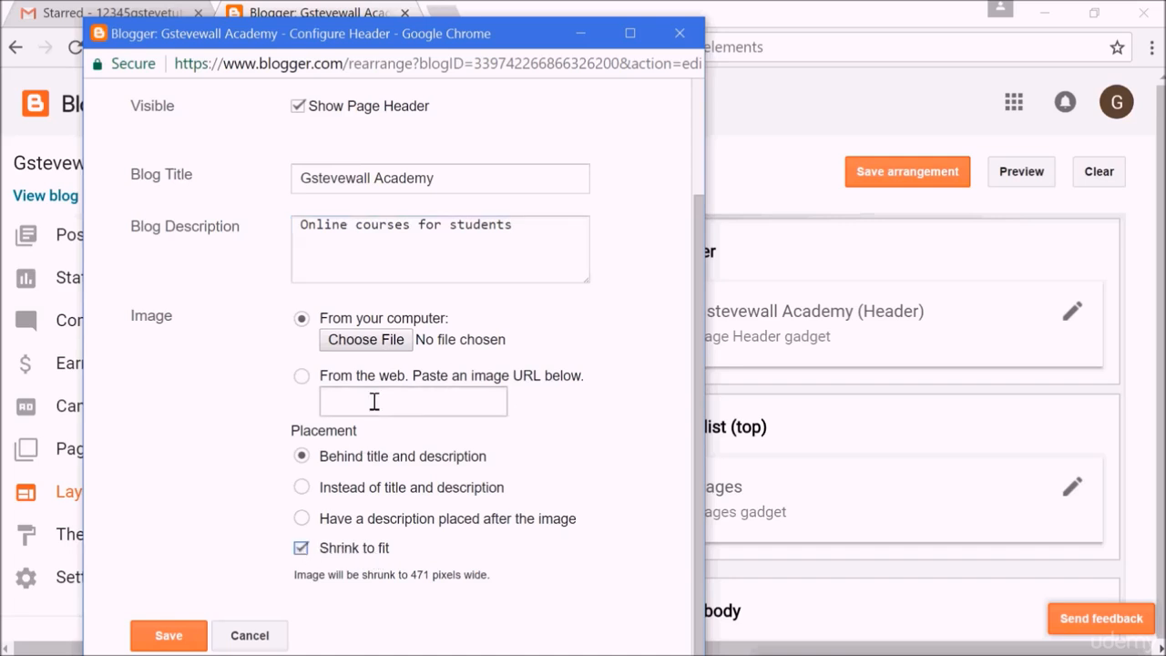
- Upload SCHOOL.png from the Blogging folder as the header image and save the header settings
click(377, 340)
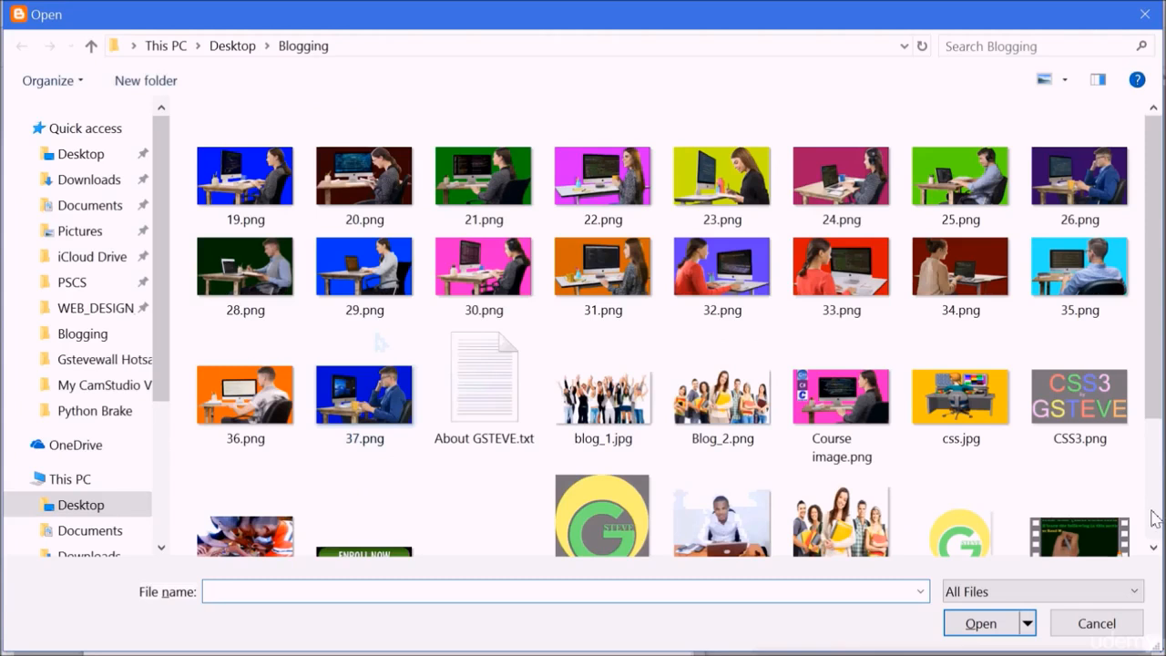
scroll(801, 516, down, 2)
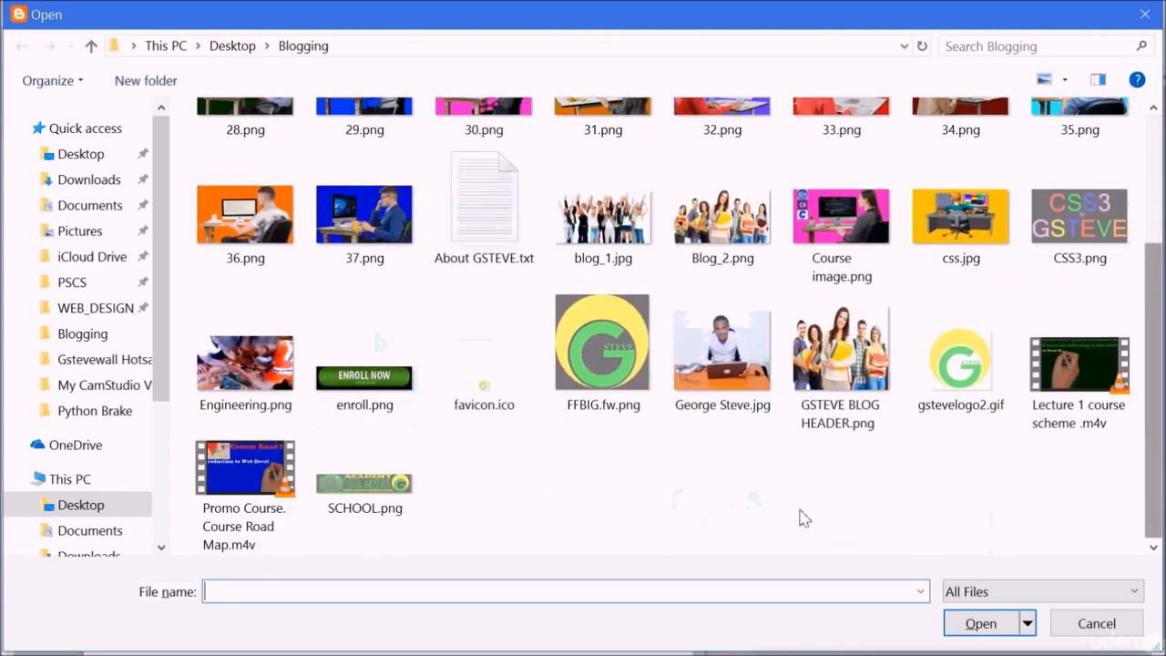
double_click(368, 495)
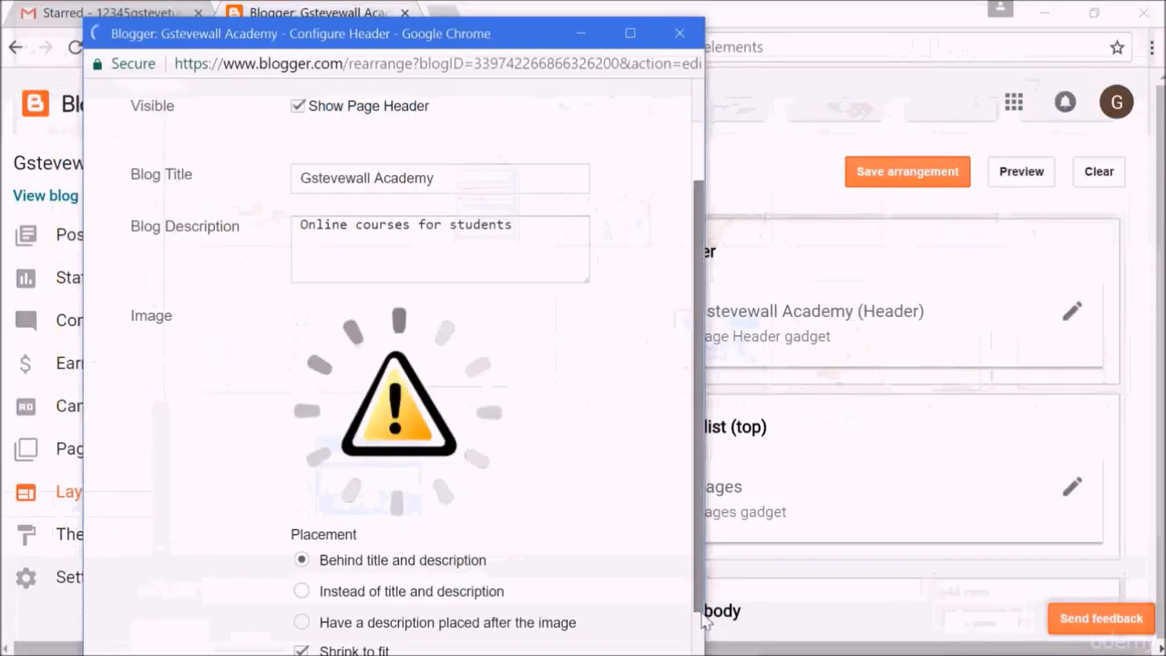
scroll(703, 622, down, 1)
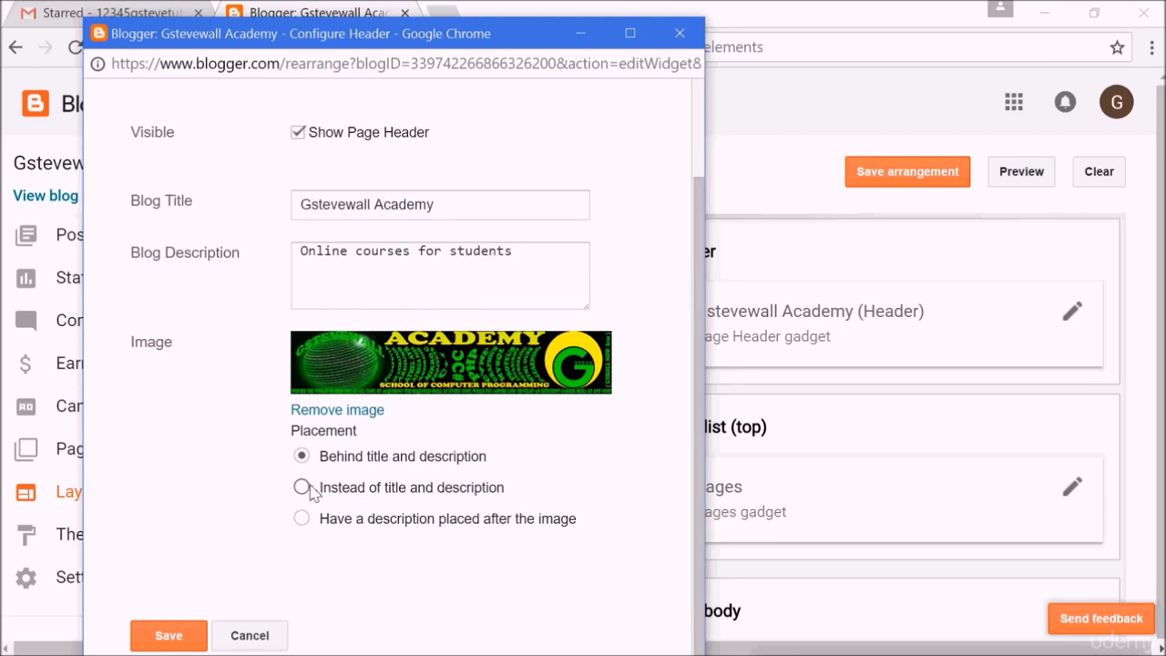
click(173, 635)
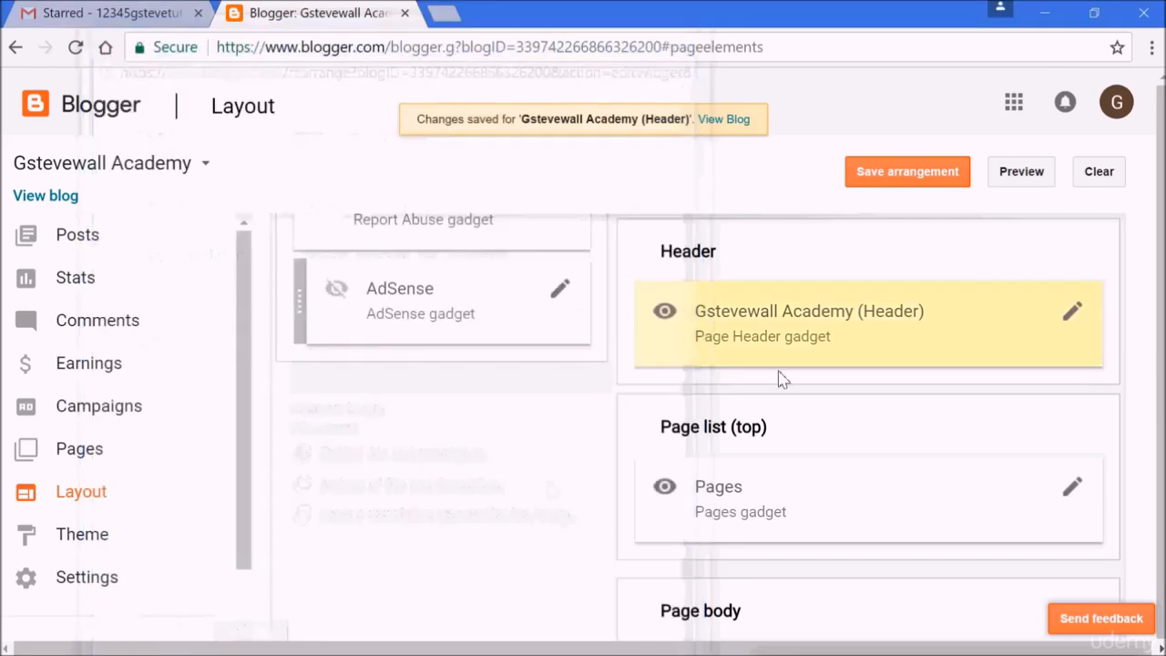
- Preview the blog's new header and close the preview tab
click(1019, 173)
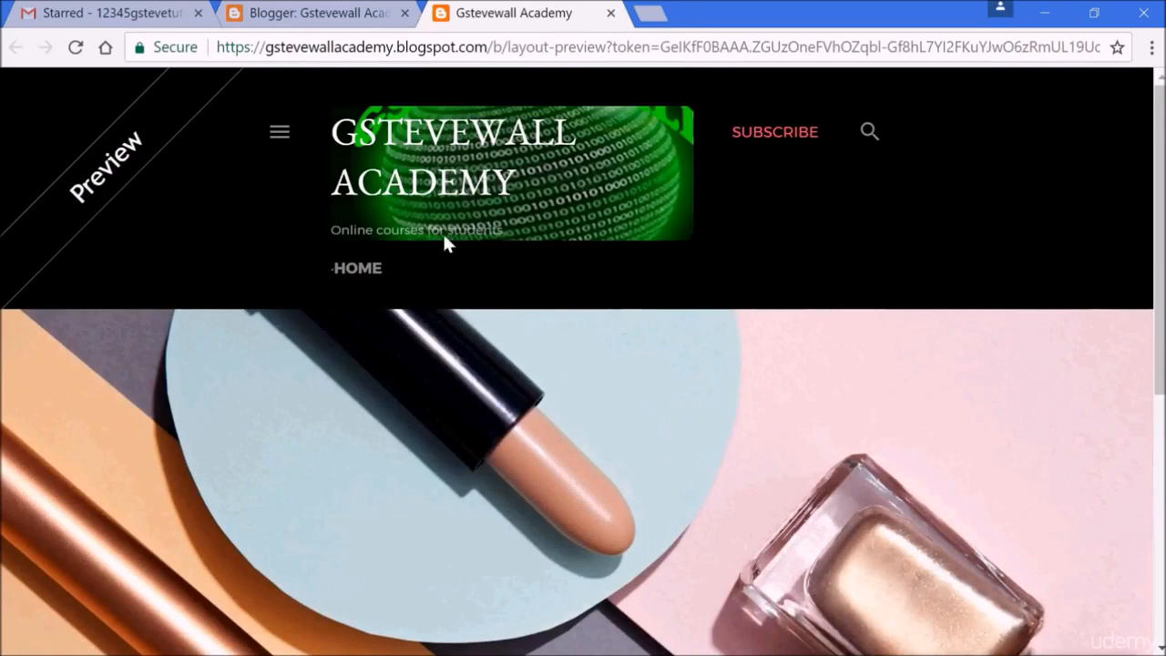
click(611, 14)
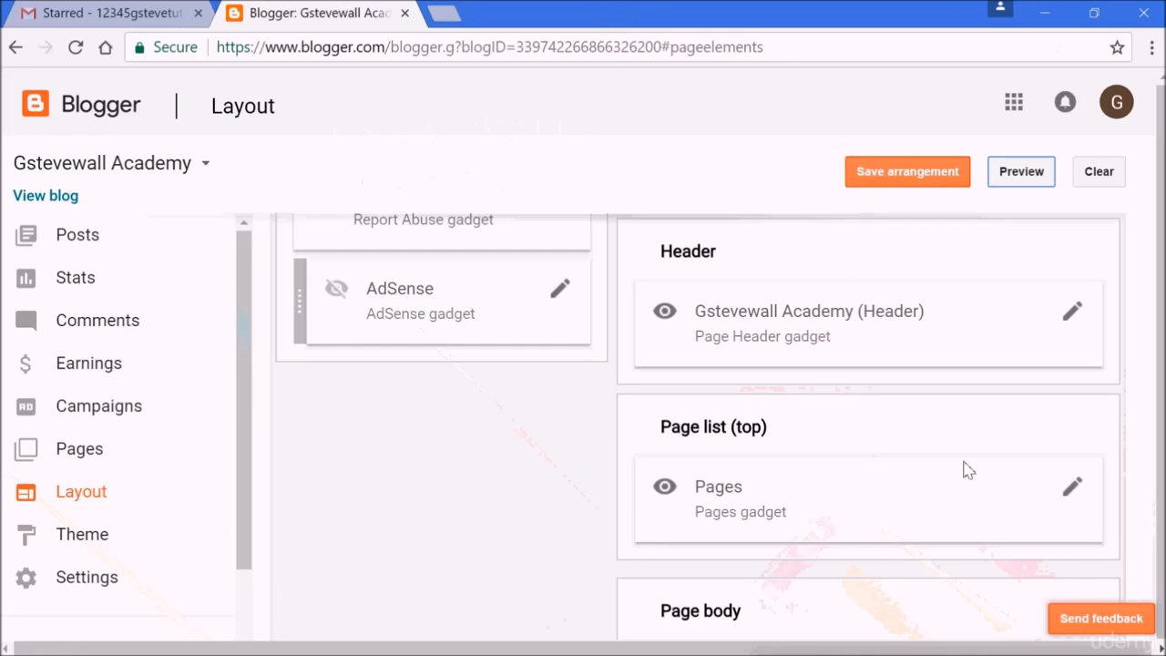
- Reopen the header settings, set the image placement to Instead of title and description, and save
click(1069, 323)
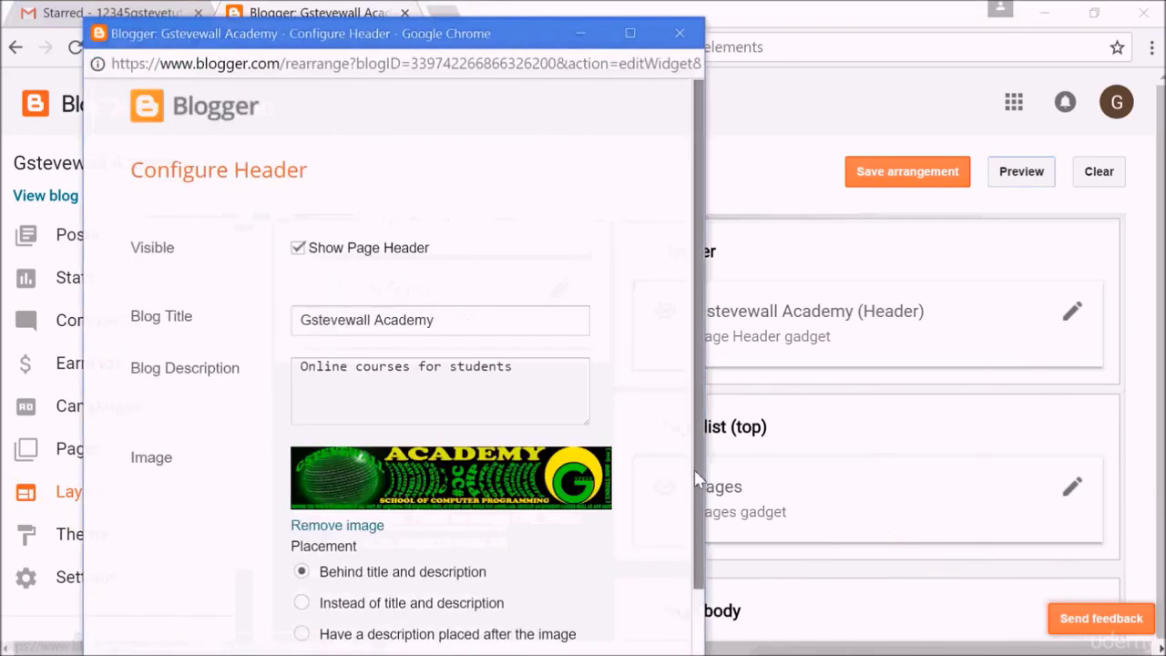
drag(690, 468, 689, 601)
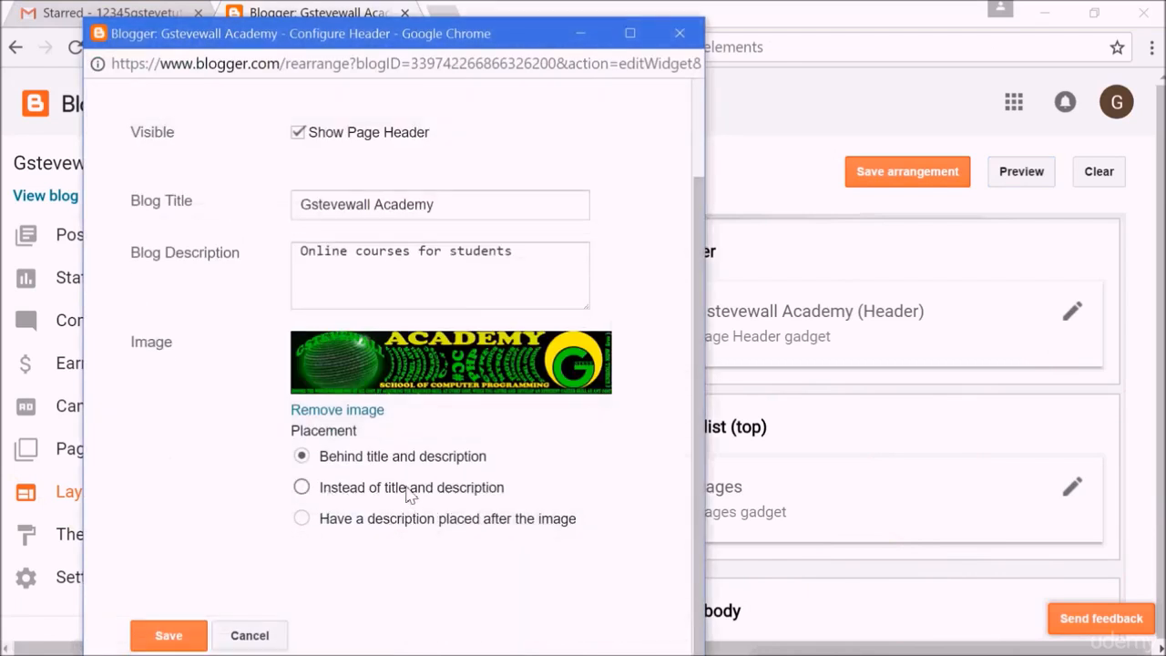
click(303, 489)
drag(508, 249, 299, 252)
click(257, 357)
click(190, 637)
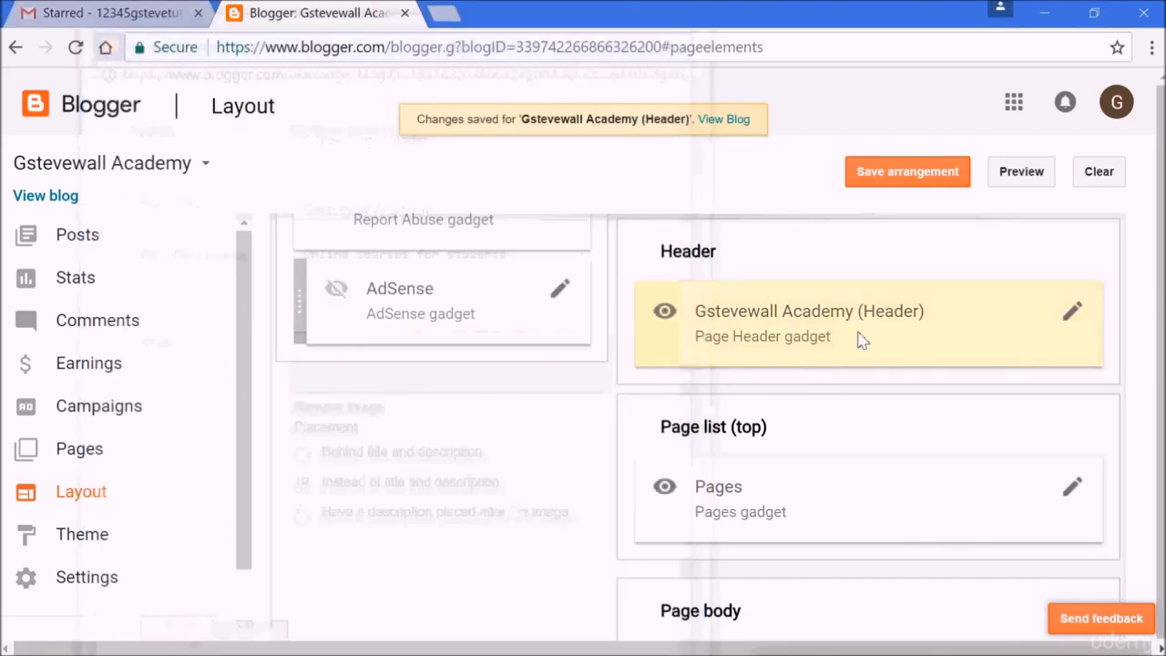
- Preview the updated header, close the preview, and save the layout arrangement
click(1016, 178)
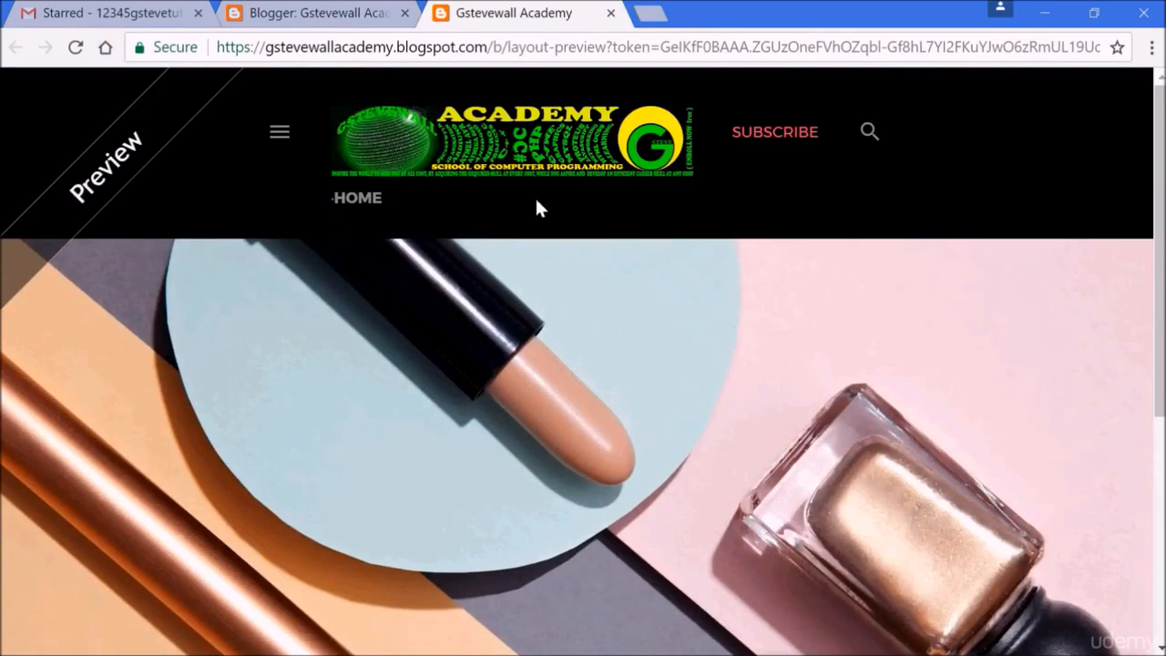
click(610, 13)
click(891, 178)
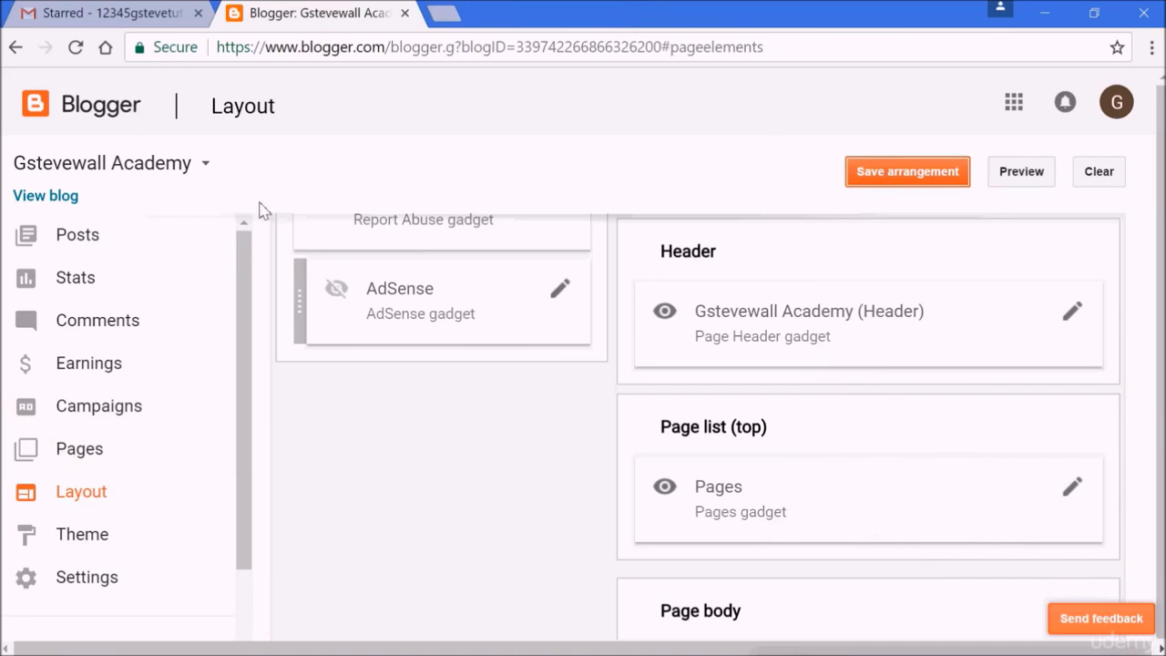
- Open the theme customiser's Background settings and remove the current background image
click(95, 544)
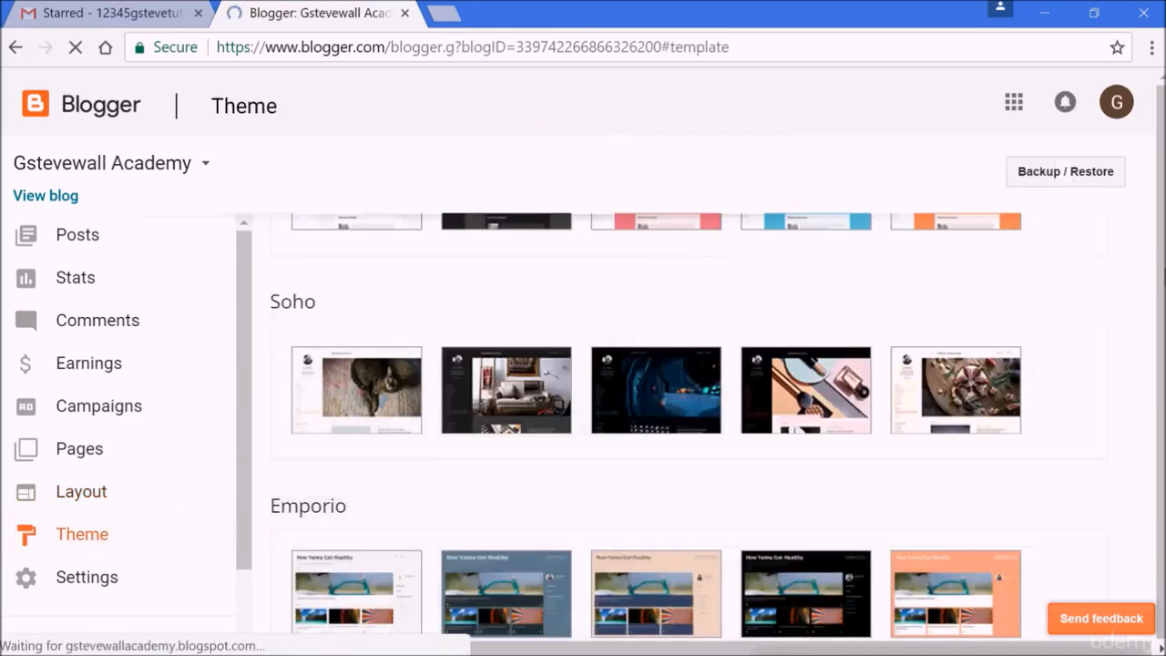
scroll(1129, 301, up, 10)
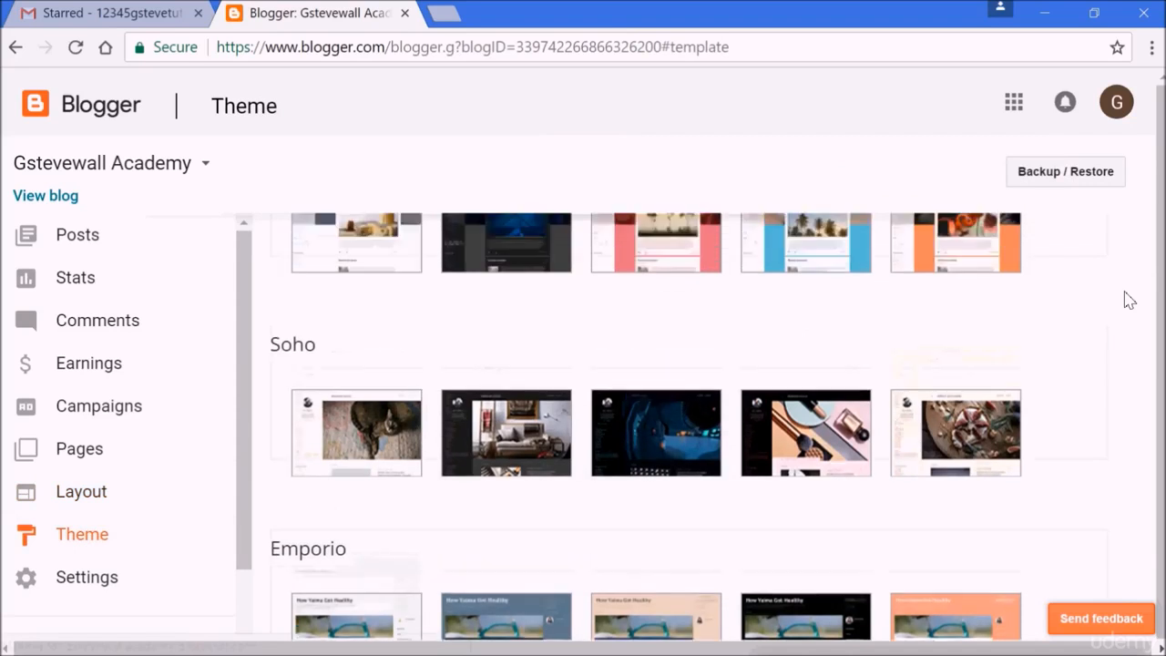
scroll(1129, 300, down, 2)
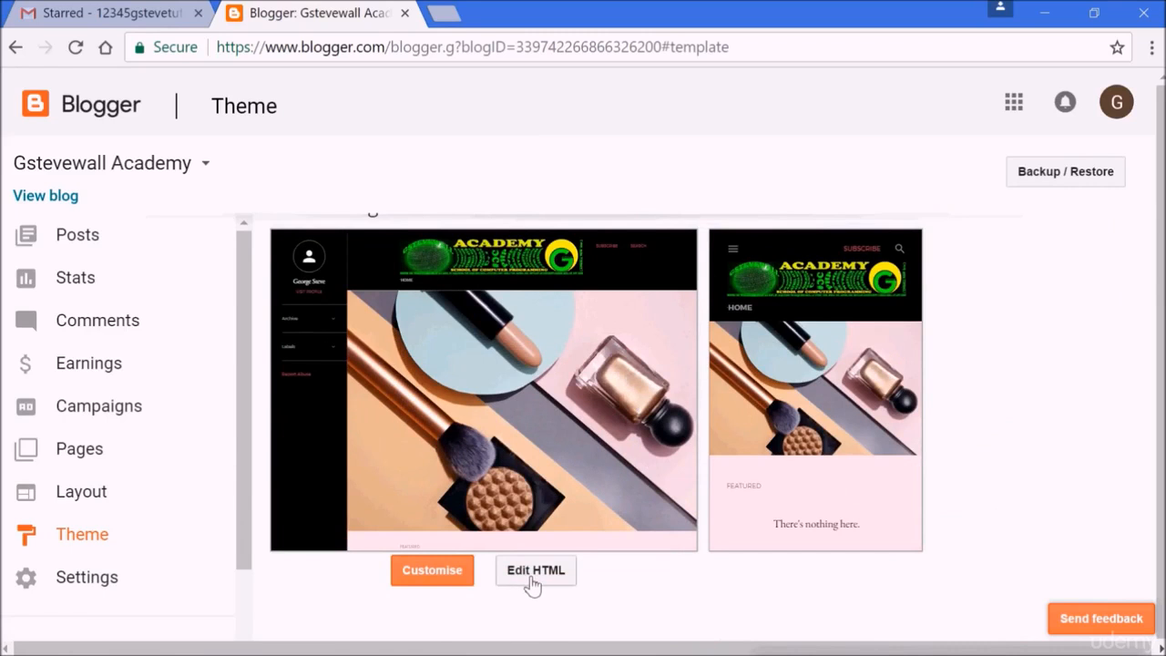
click(432, 570)
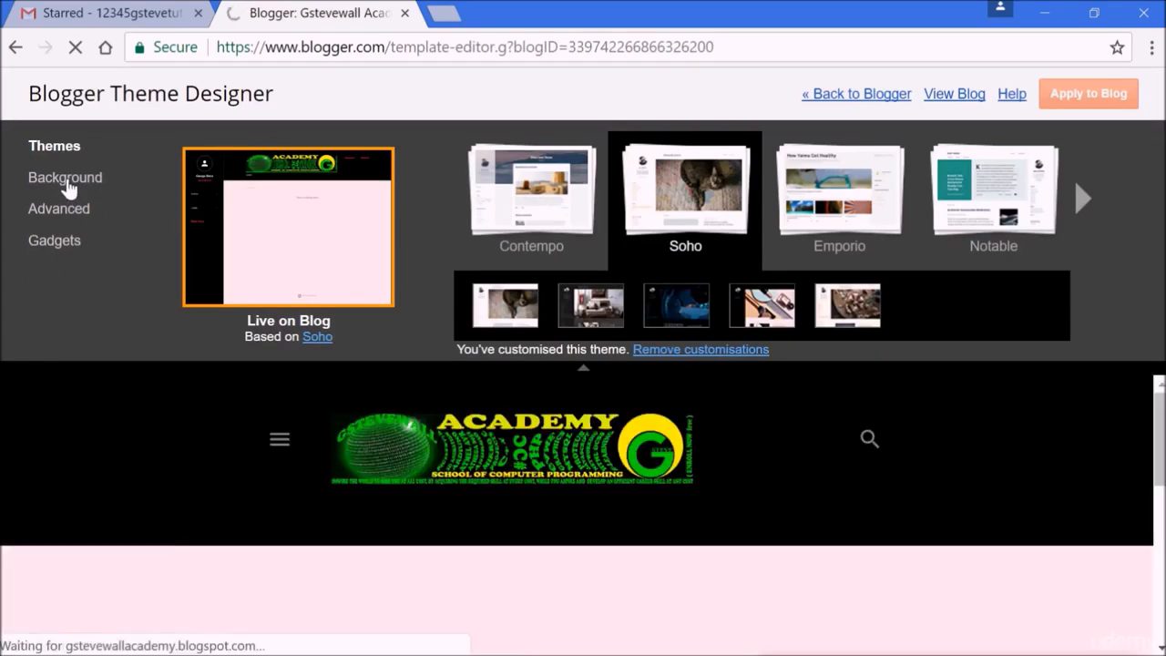
click(66, 179)
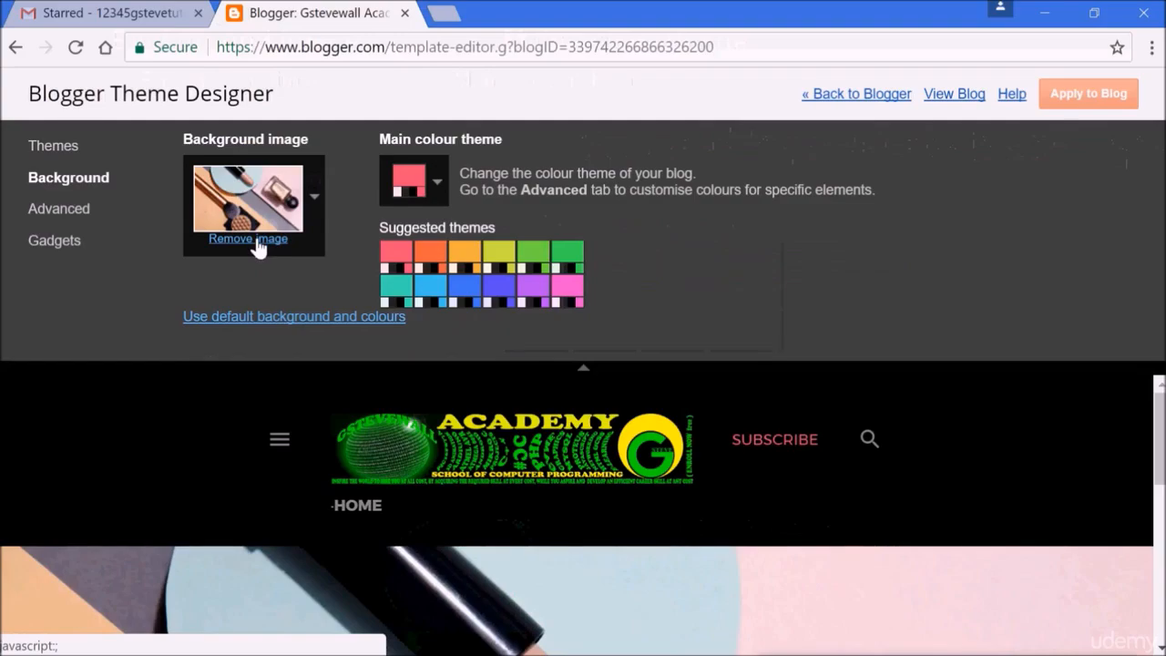
click(258, 244)
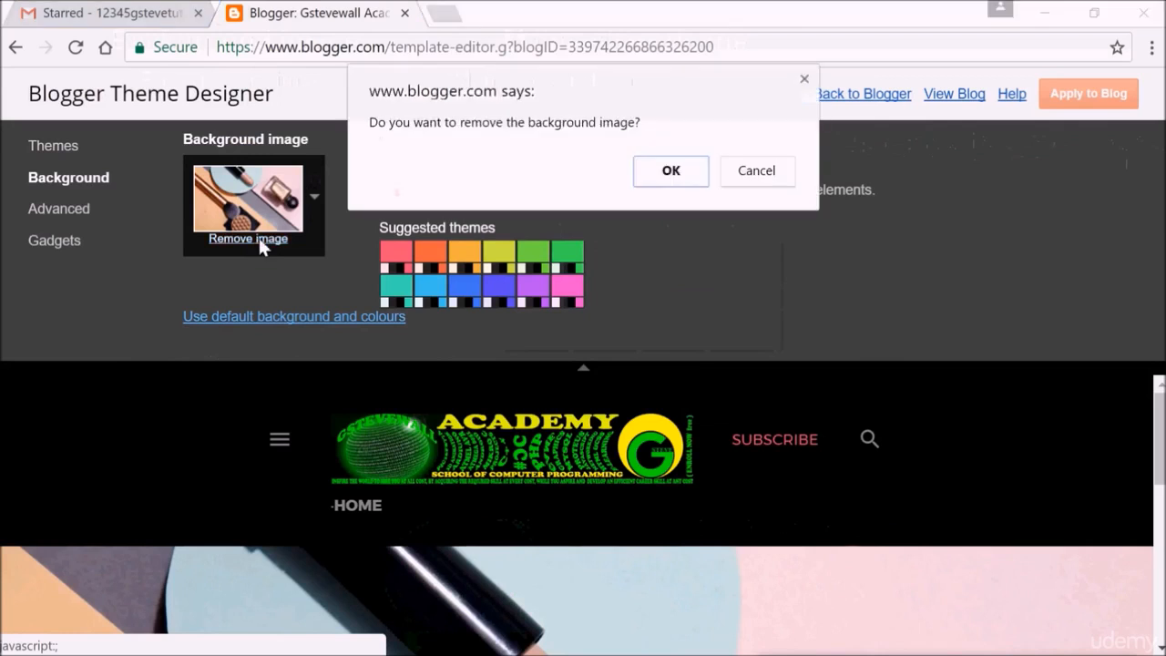
click(675, 170)
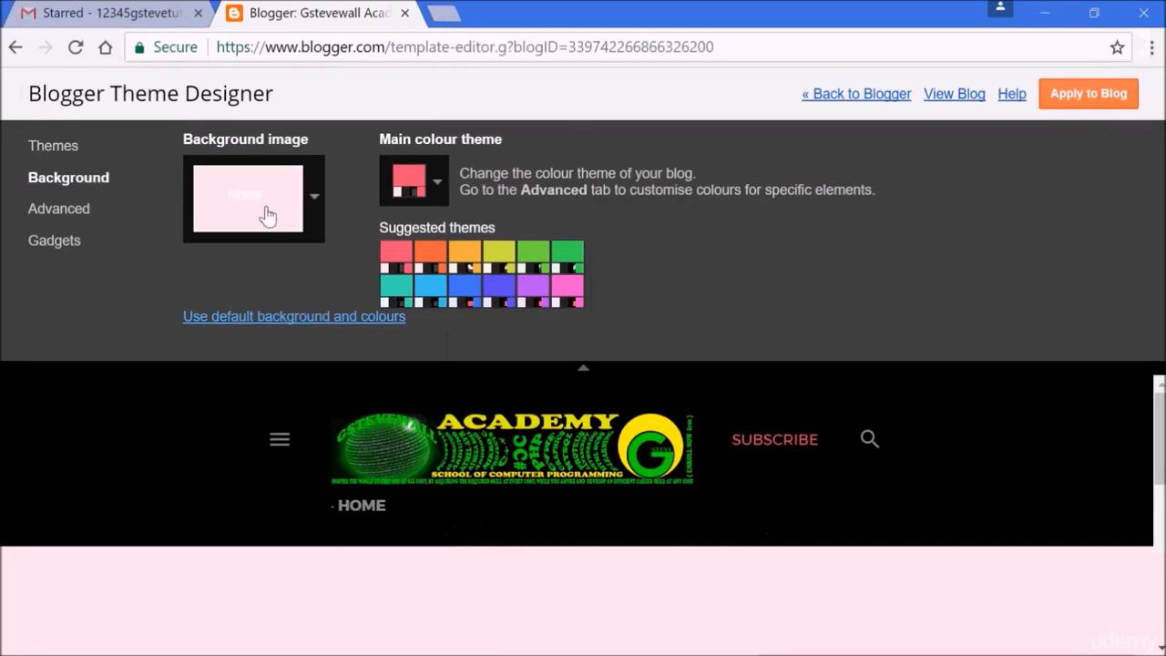
- Open the background image picker's upload option and browse the Blogging folder for an image
click(268, 215)
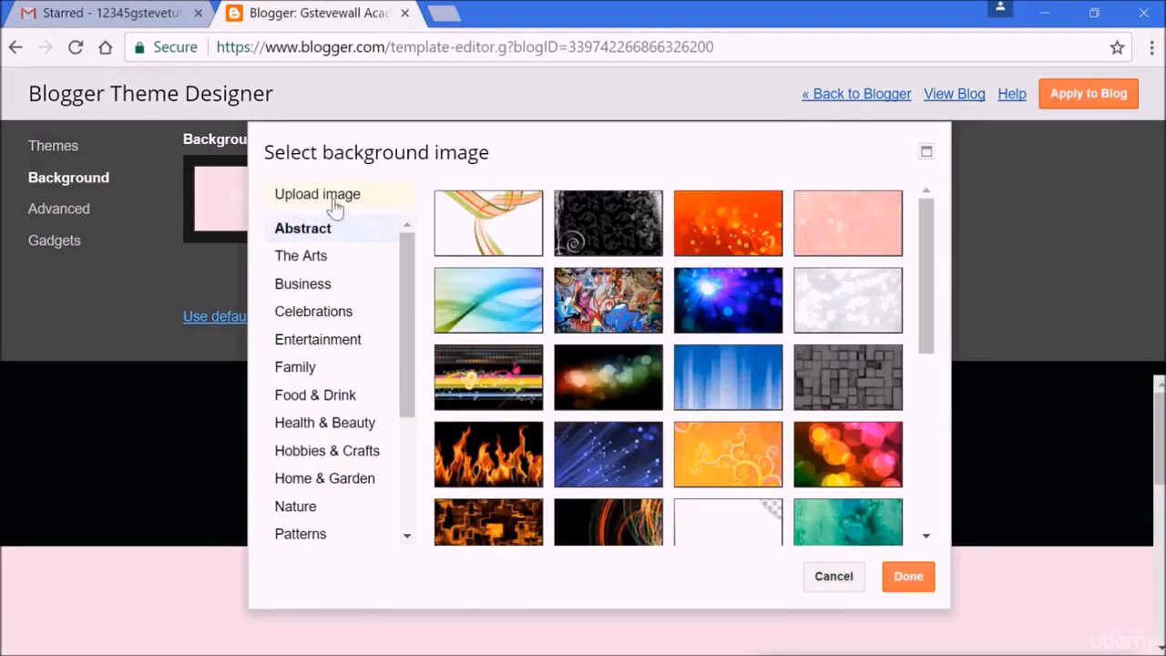
click(335, 208)
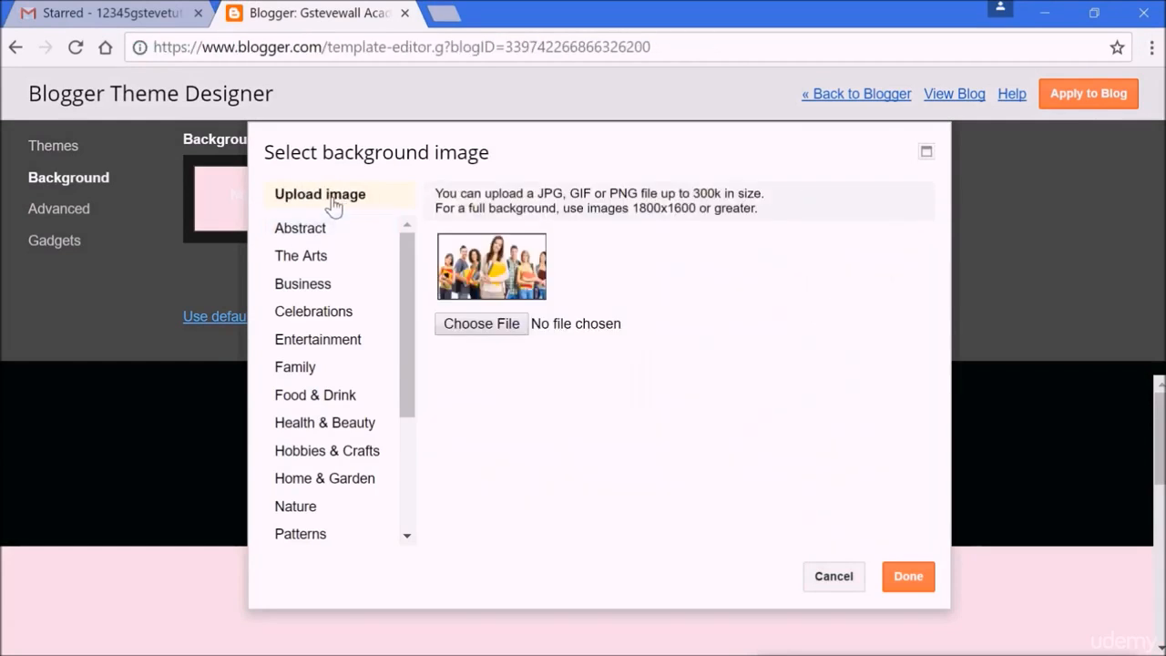
click(488, 330)
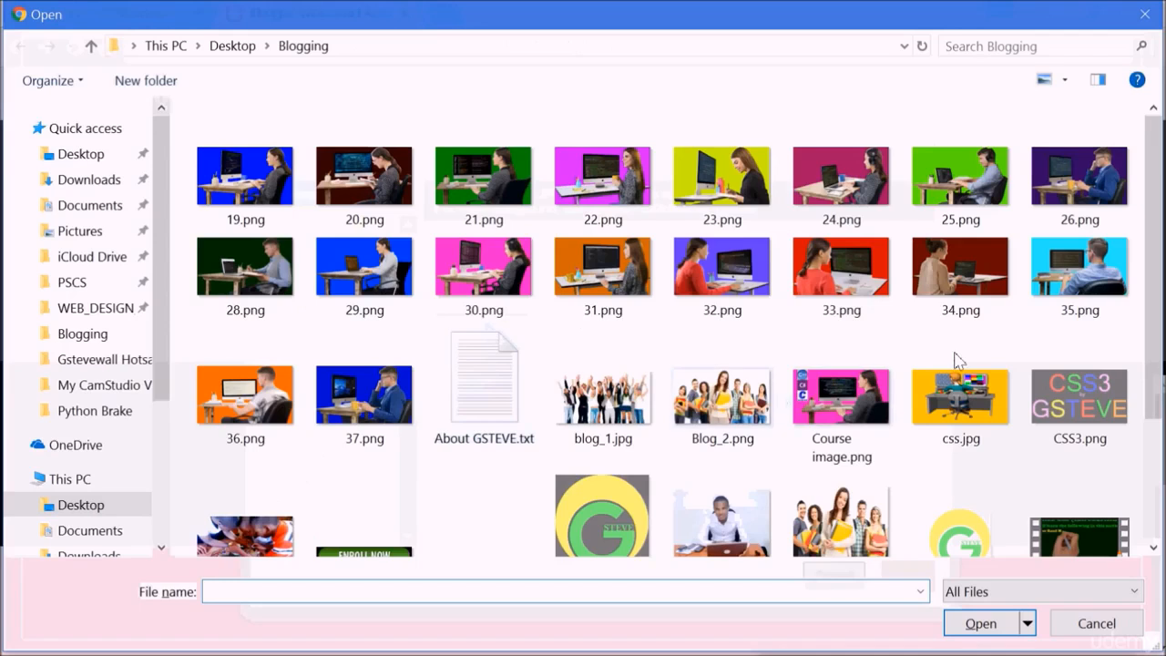
drag(1157, 336, 1159, 526)
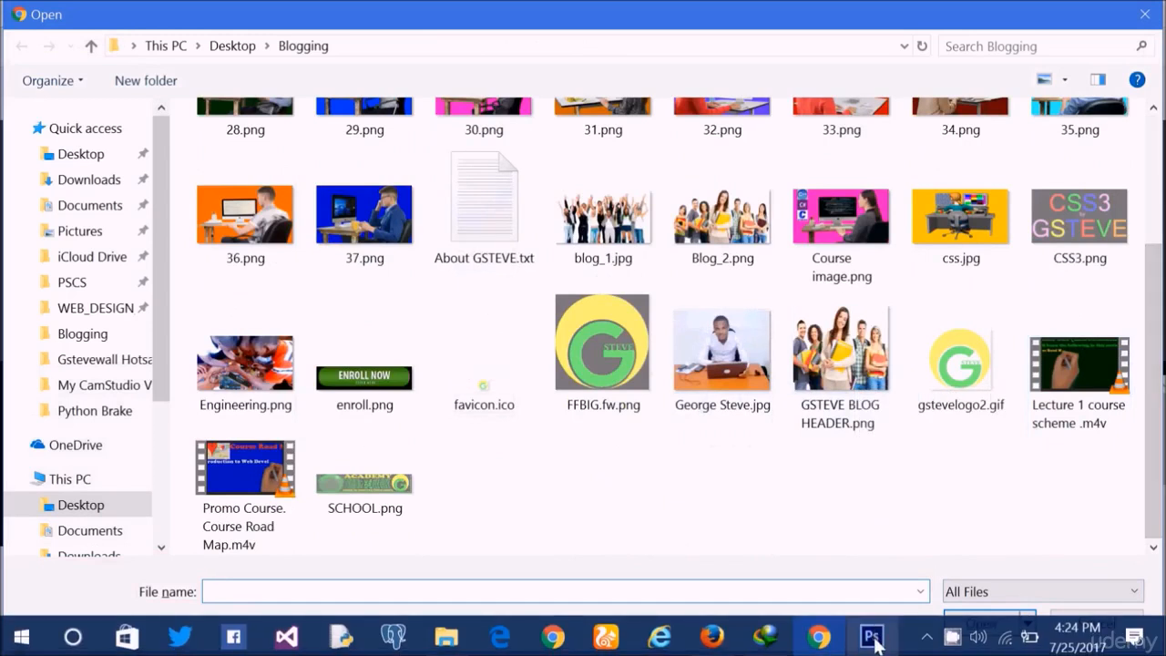
click(872, 639)
drag(743, 47, 677, 32)
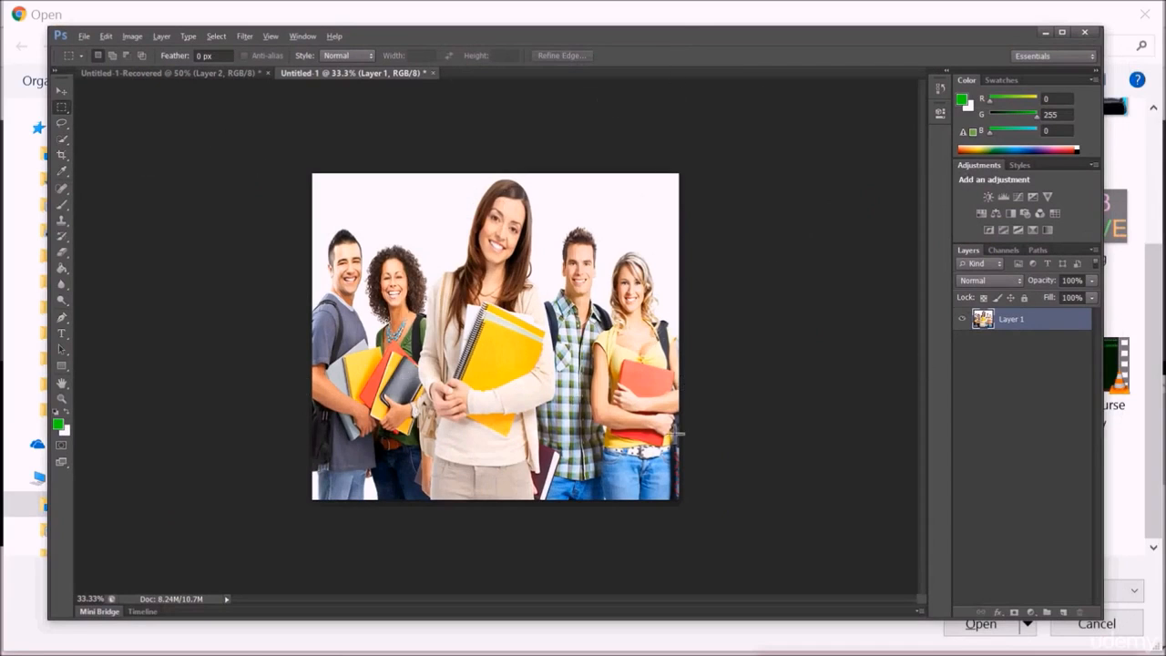
click(1044, 33)
- Upload GSTEVE BLOG HEADER.png as the new background image and confirm it
double_click(832, 376)
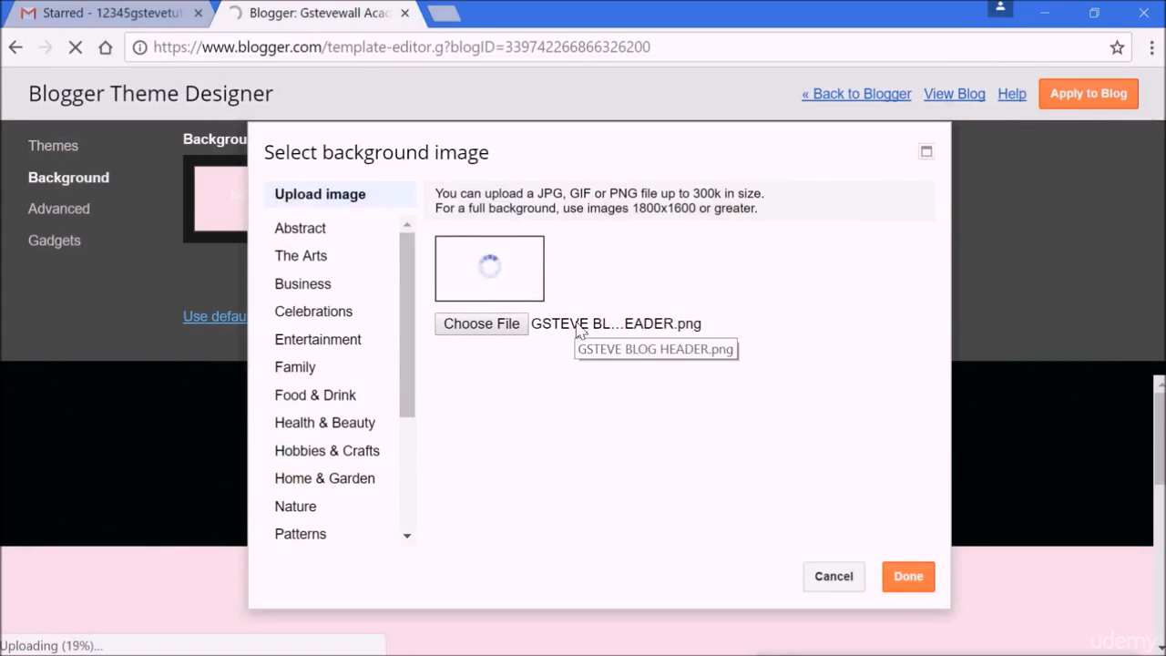
click(500, 326)
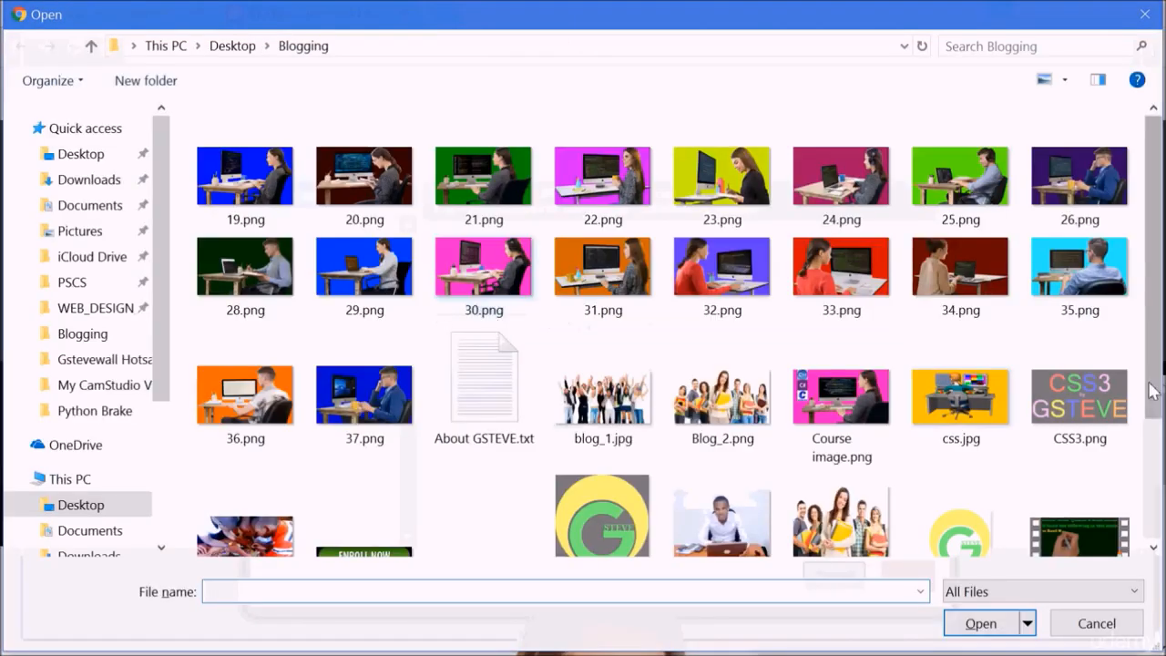
click(1143, 18)
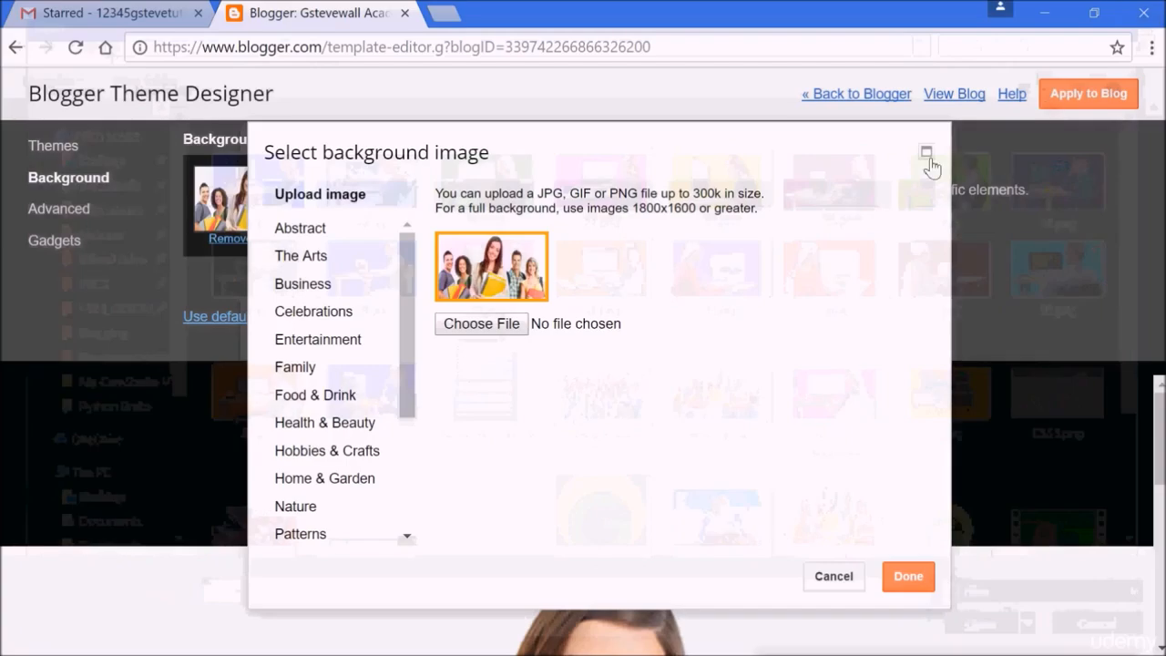
click(902, 587)
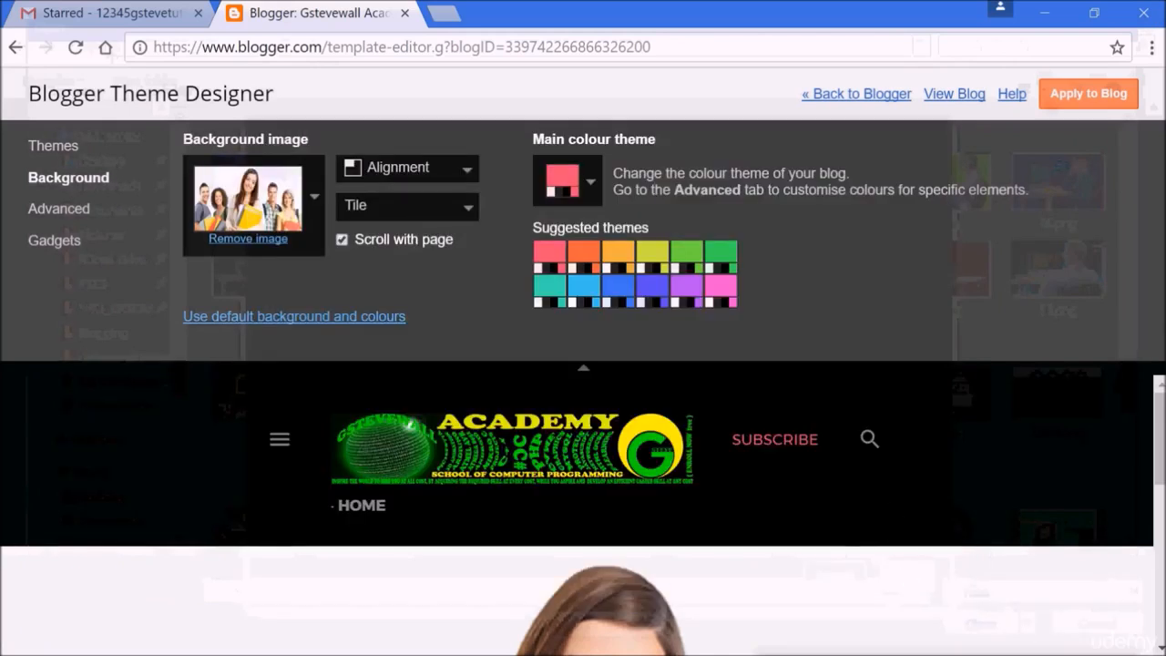
scroll(583, 510, down, 5)
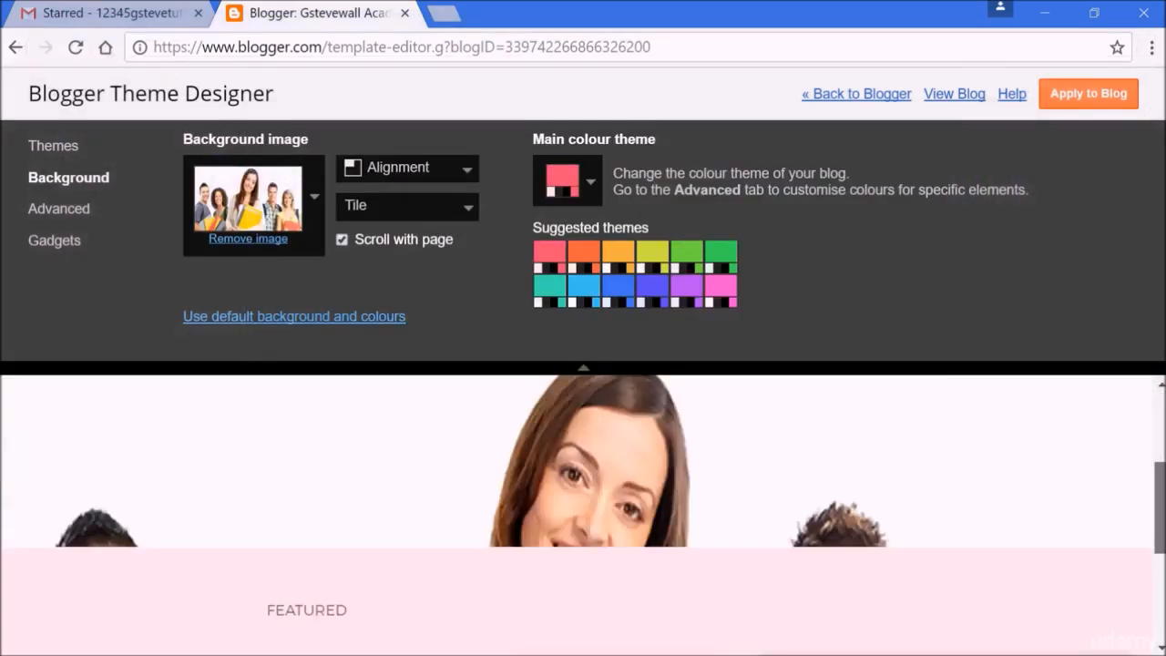
scroll(583, 510, up, 5)
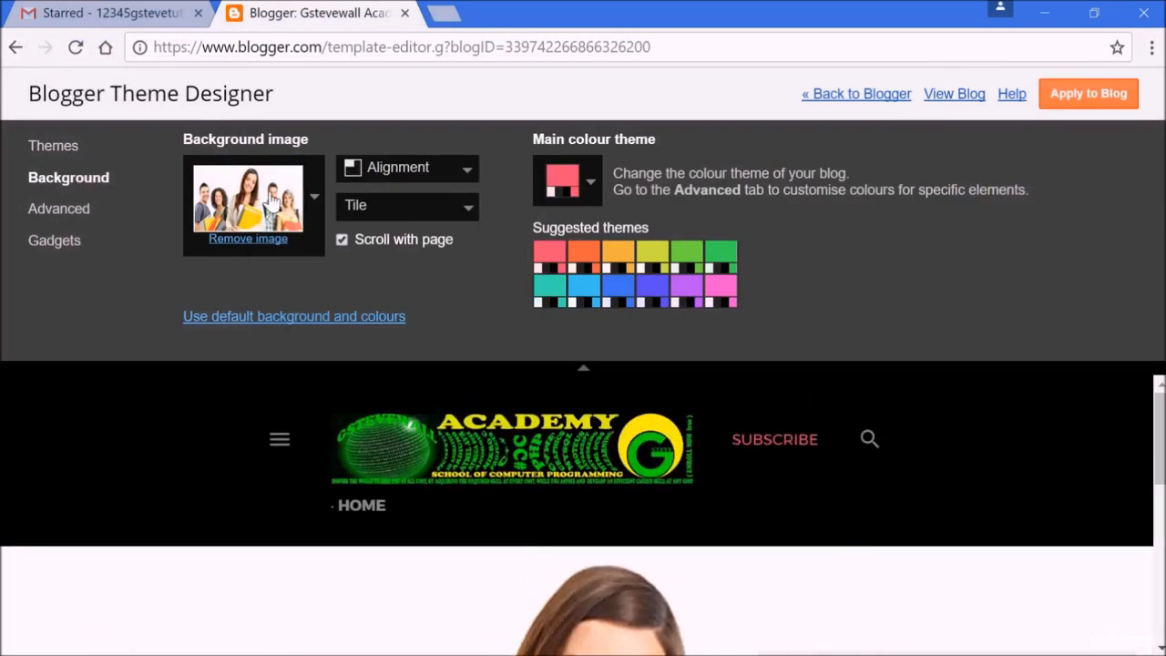
- Apply the theme changes to the blog and open the live blog
click(1087, 100)
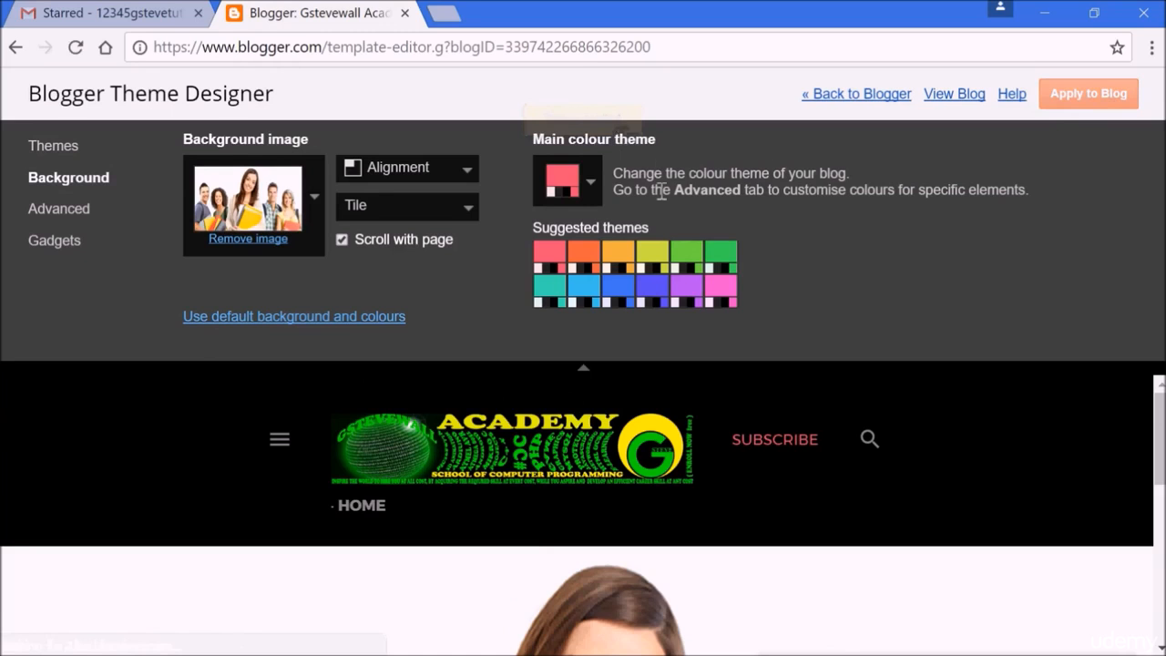
click(949, 100)
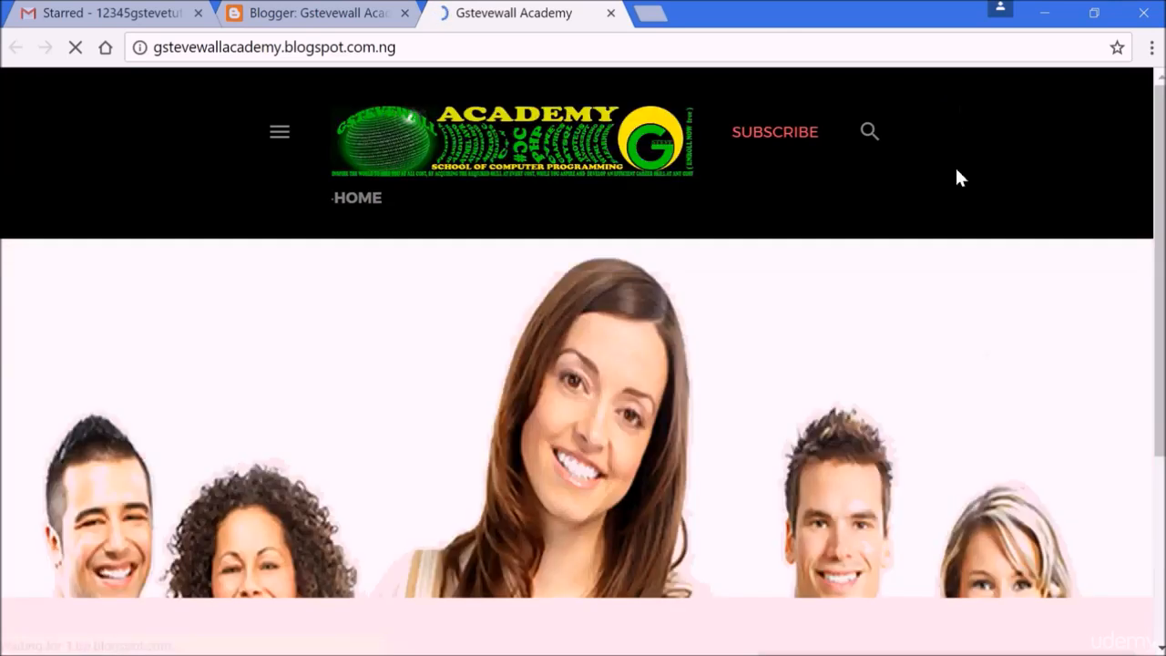
- Scroll through the live blog to review the new header and background, then close its tab
scroll(1162, 215, down, 3)
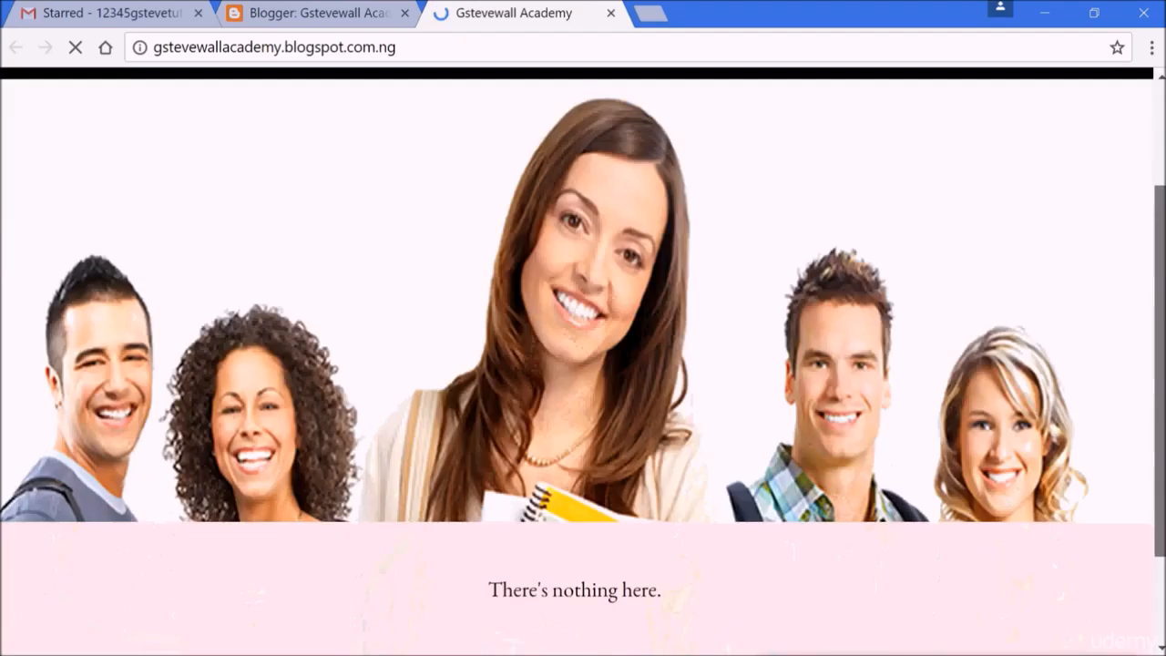
drag(1159, 355, 1160, 214)
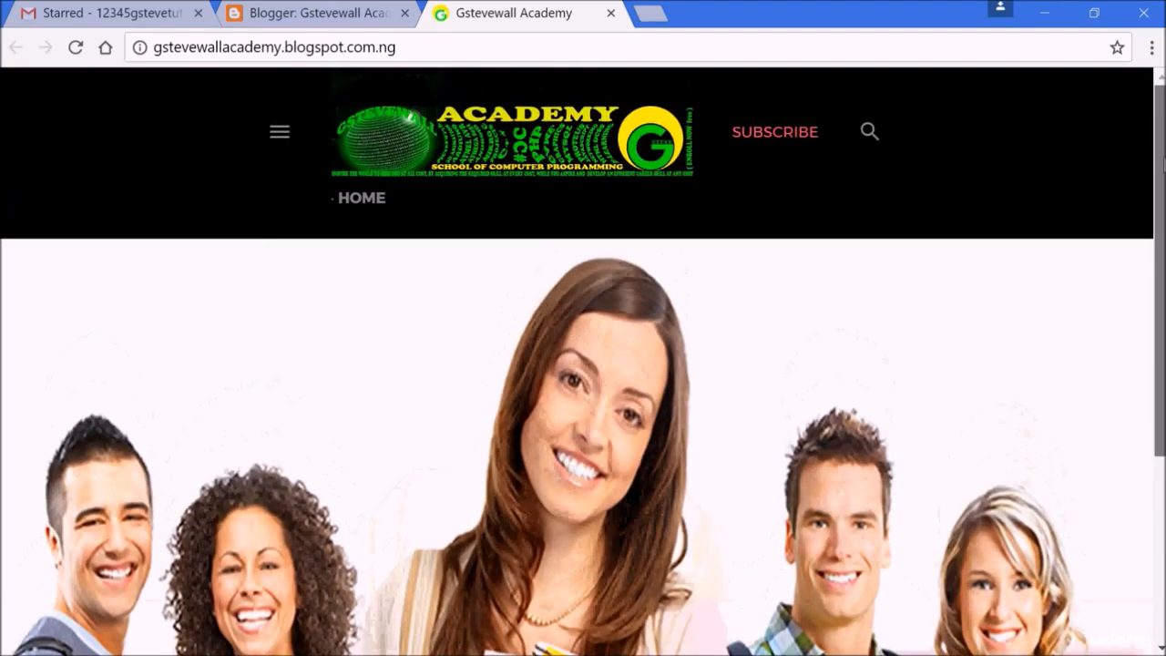
drag(1163, 161, 1156, 193)
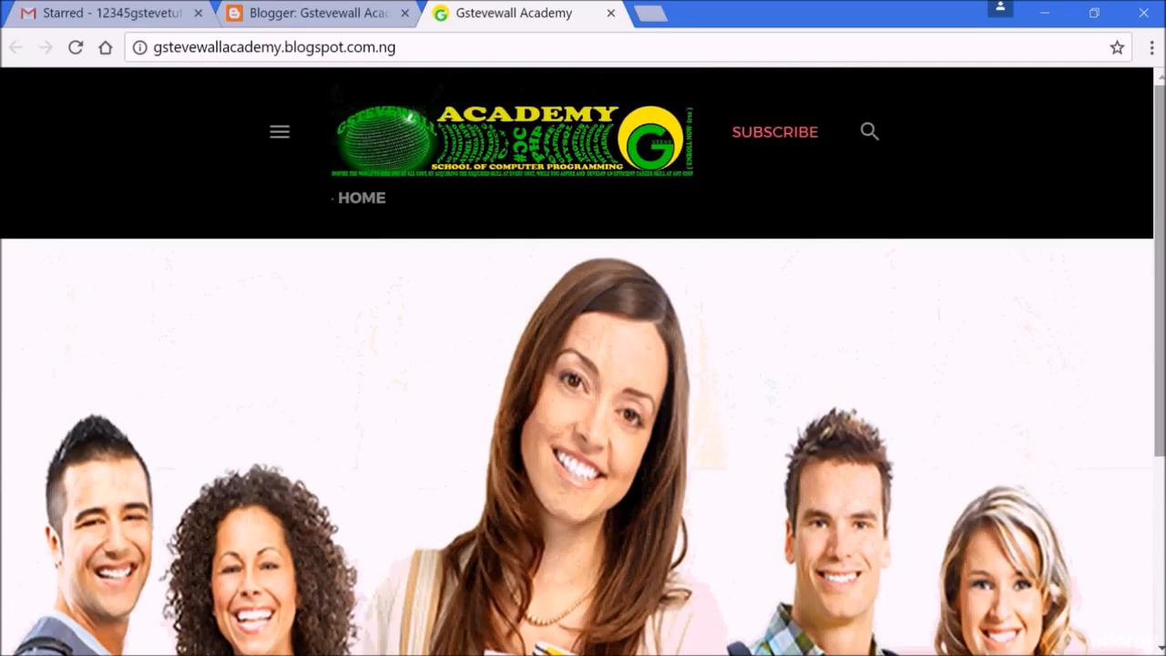
click(610, 14)
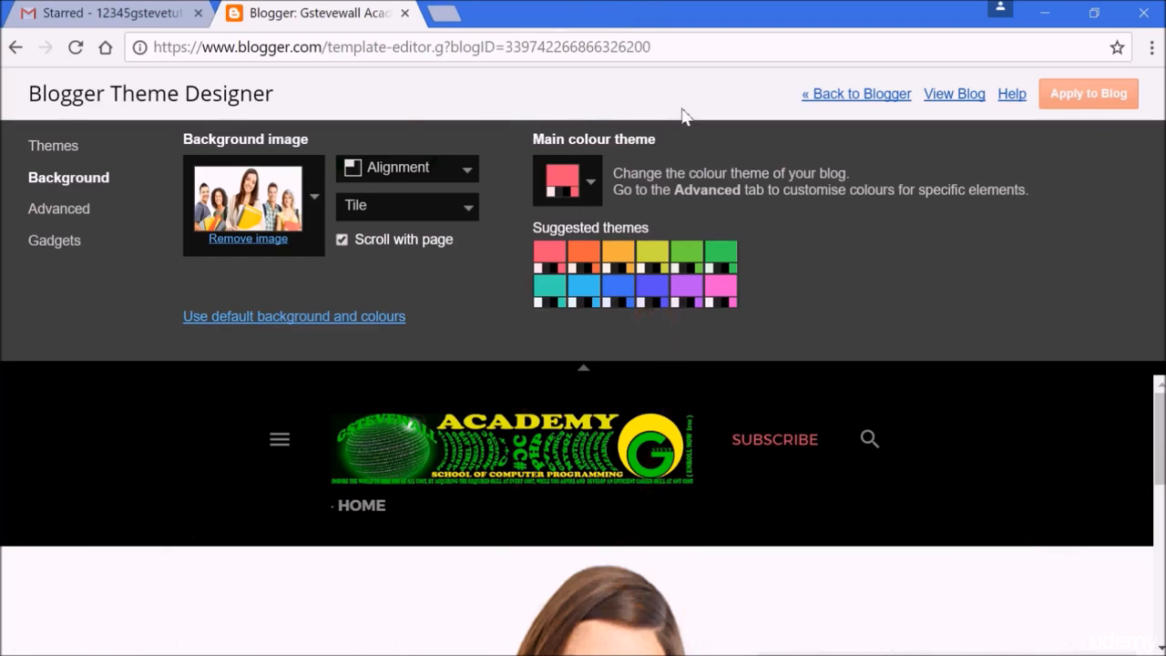
- Return to the Blogger dashboard and review the theme's desktop and mobile previews
click(864, 95)
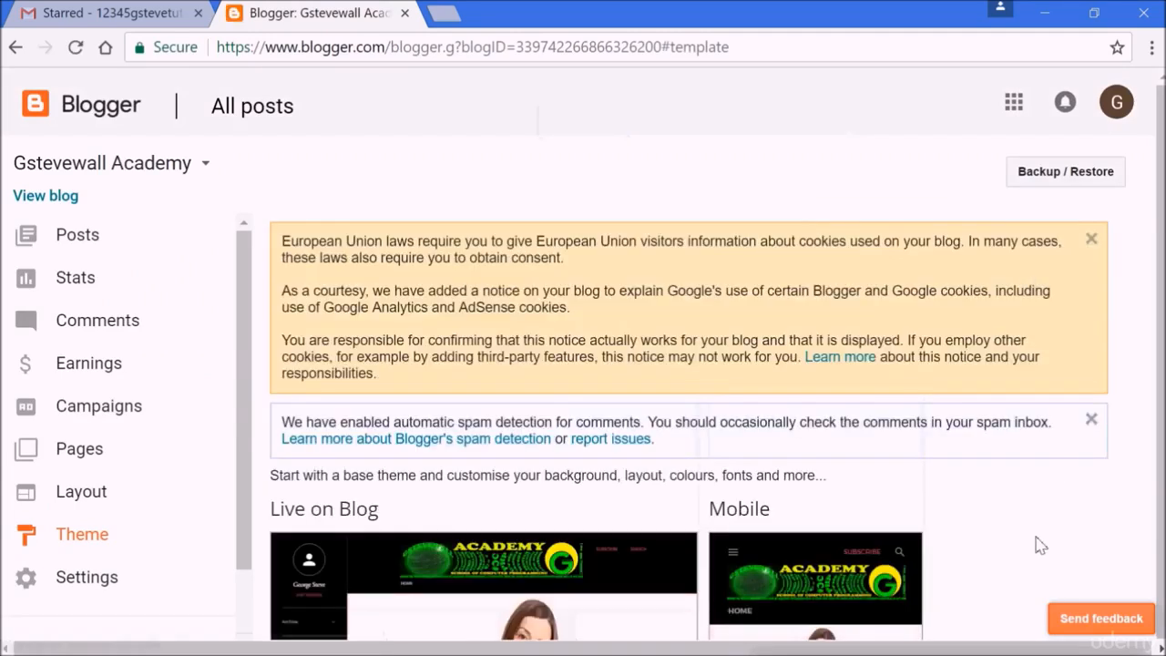
scroll(1038, 545, down, 1)
scroll(1039, 545, down, 4)
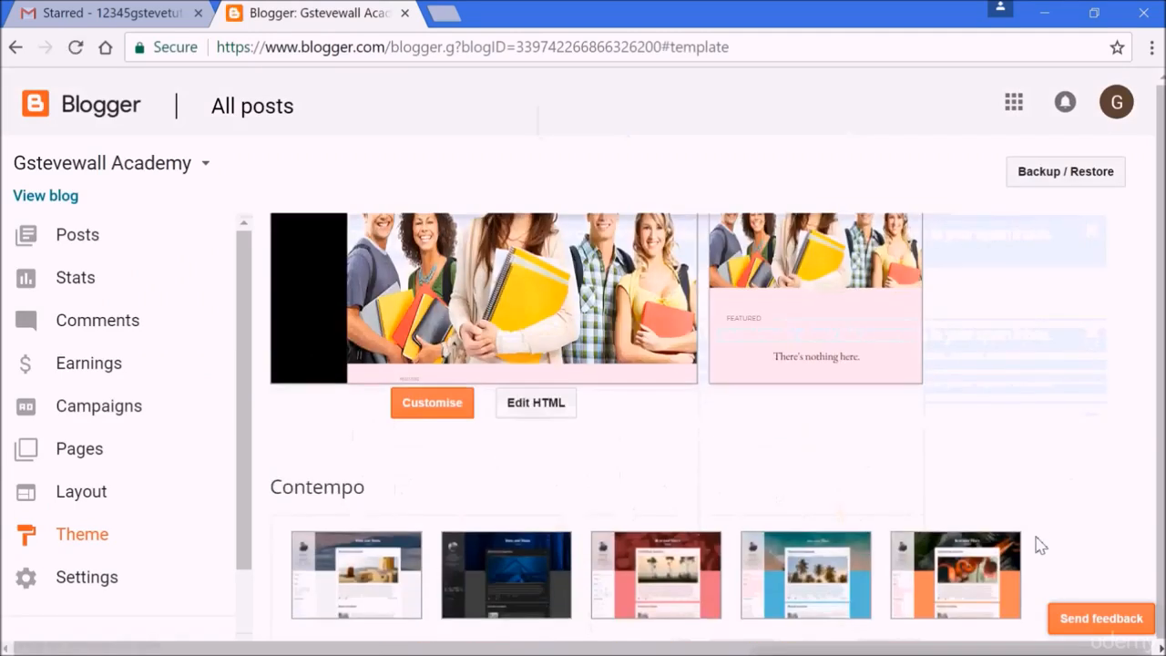
scroll(1039, 545, up, 2)
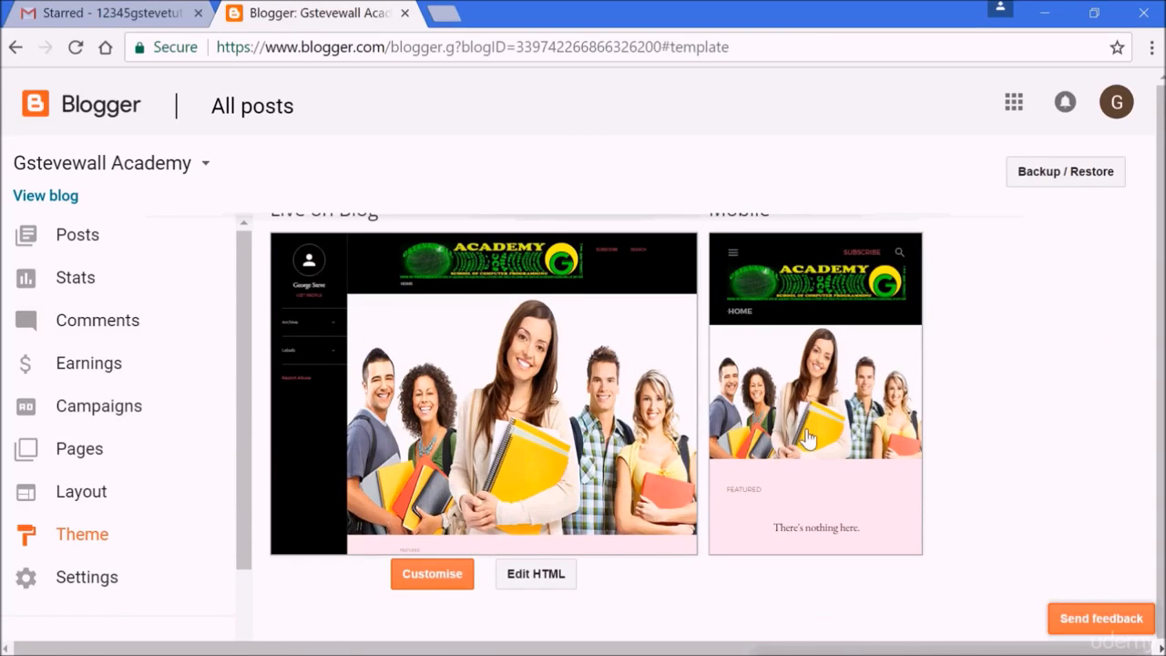
- Open the live blog again, scroll through its content, and close its tab
click(46, 196)
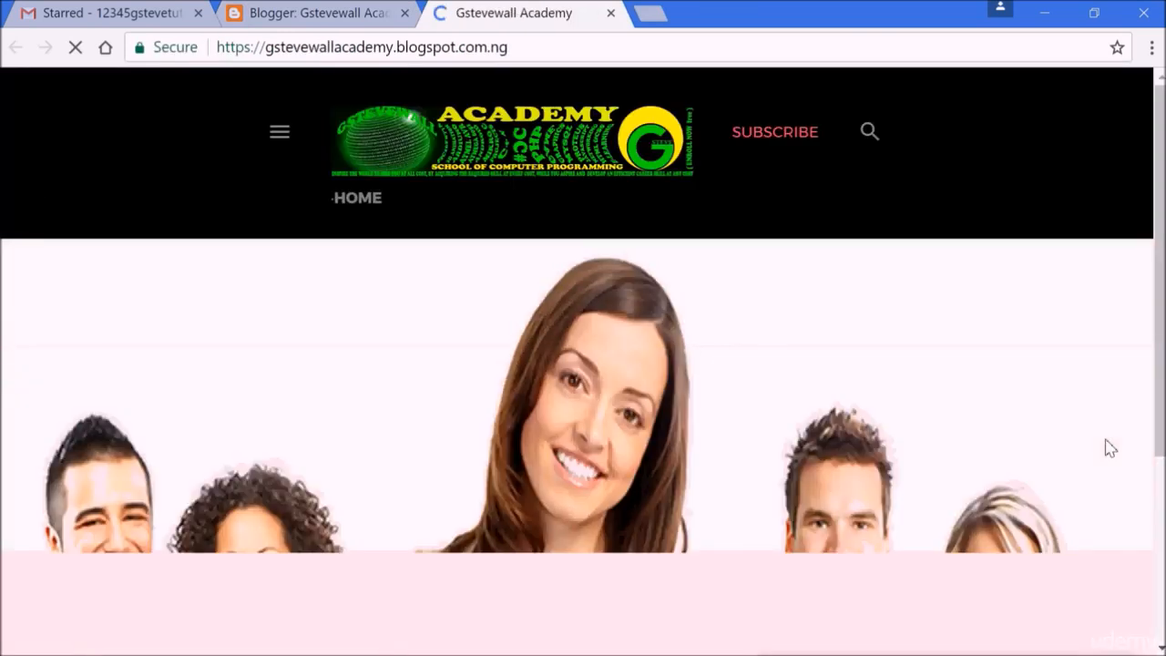
scroll(583, 364, down, 3)
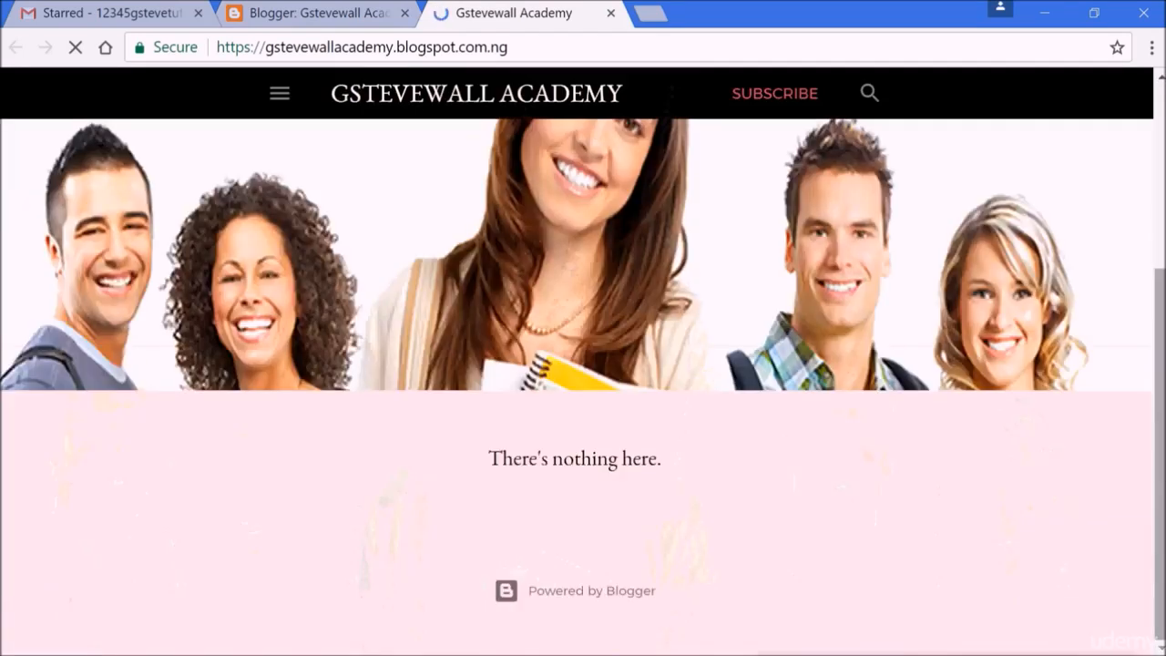
scroll(1162, 366, up, 2)
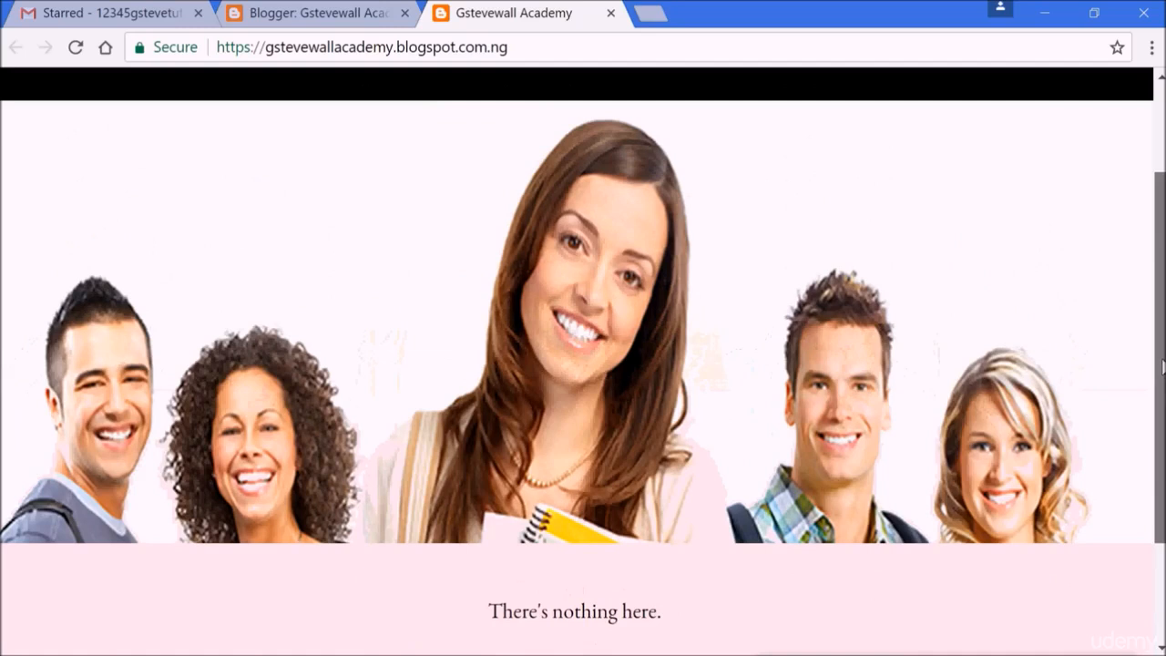
click(611, 13)
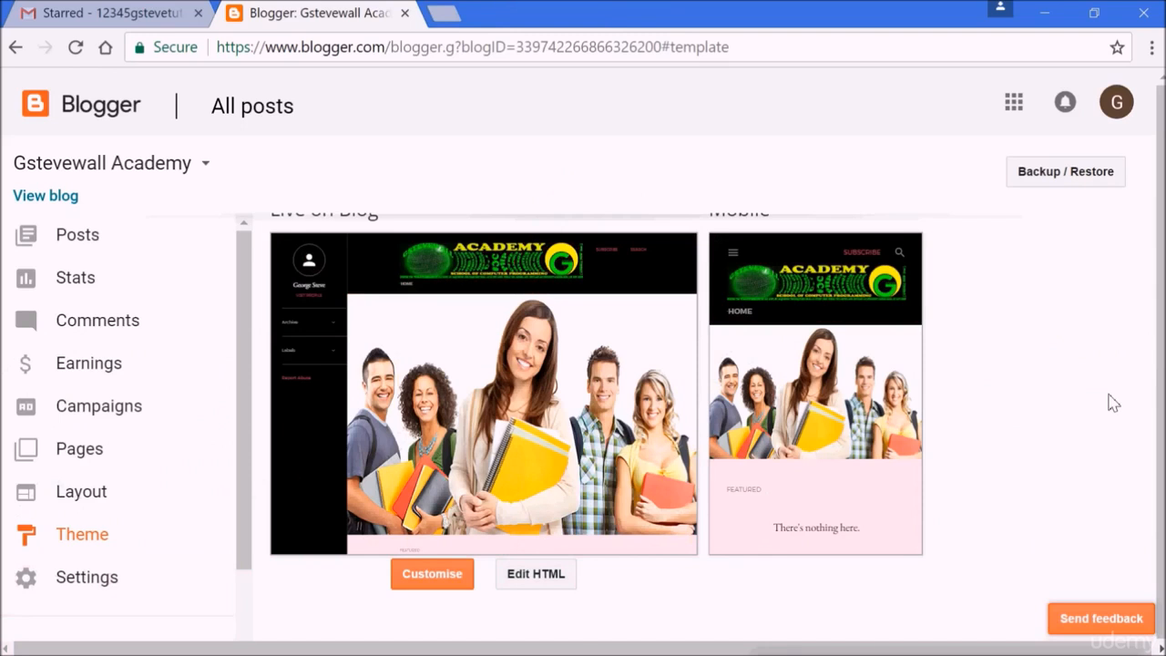
- Reopen the live blog and open and close the hamburger sidebar menu to check its profile panel
click(46, 195)
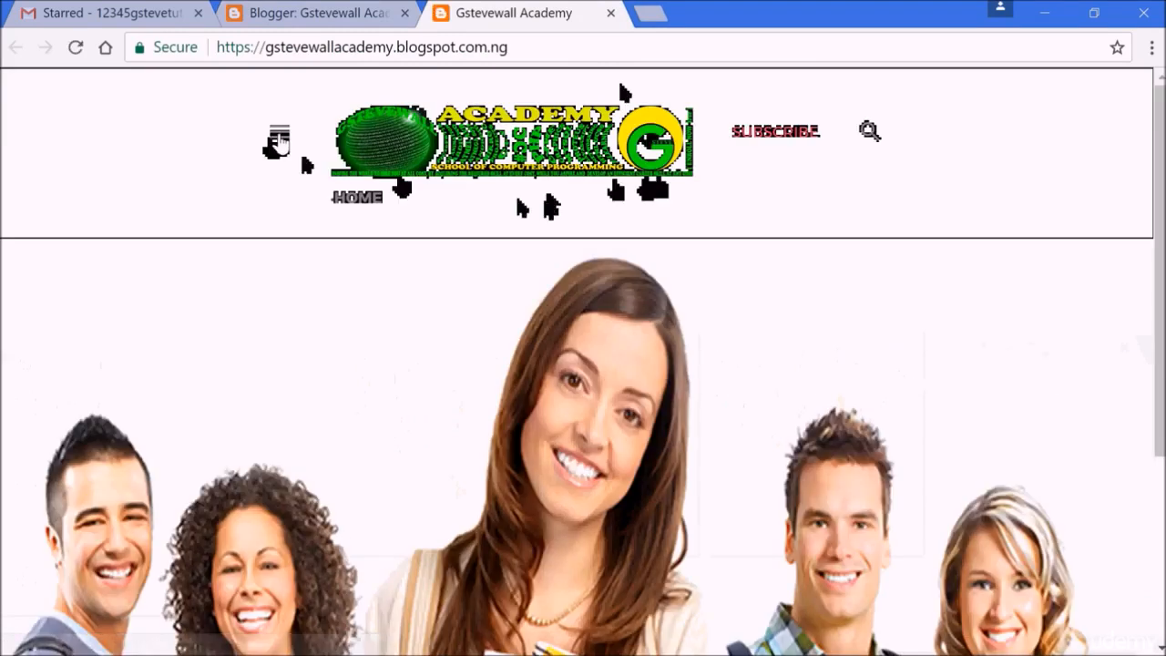
click(280, 136)
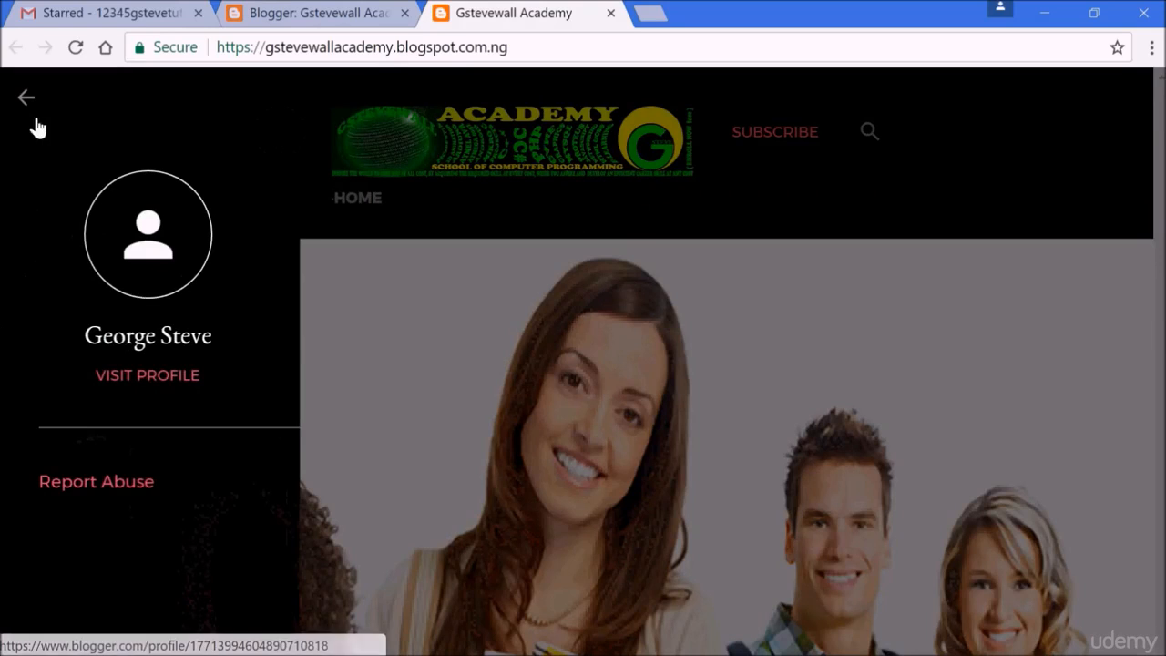
click(25, 98)
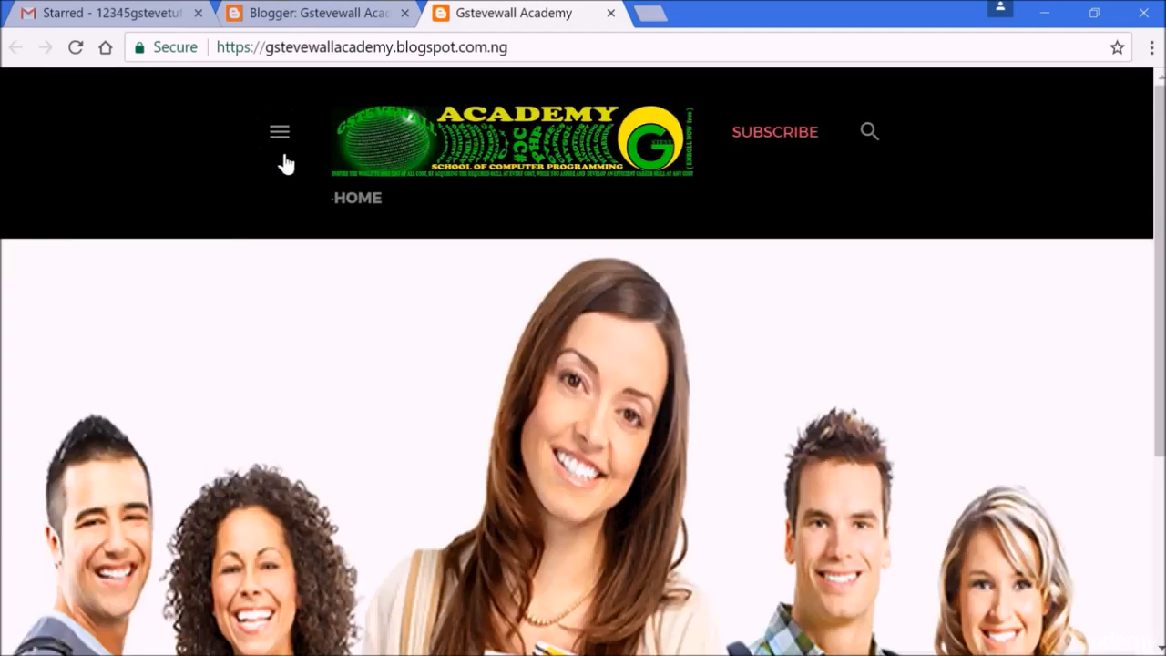
click(279, 141)
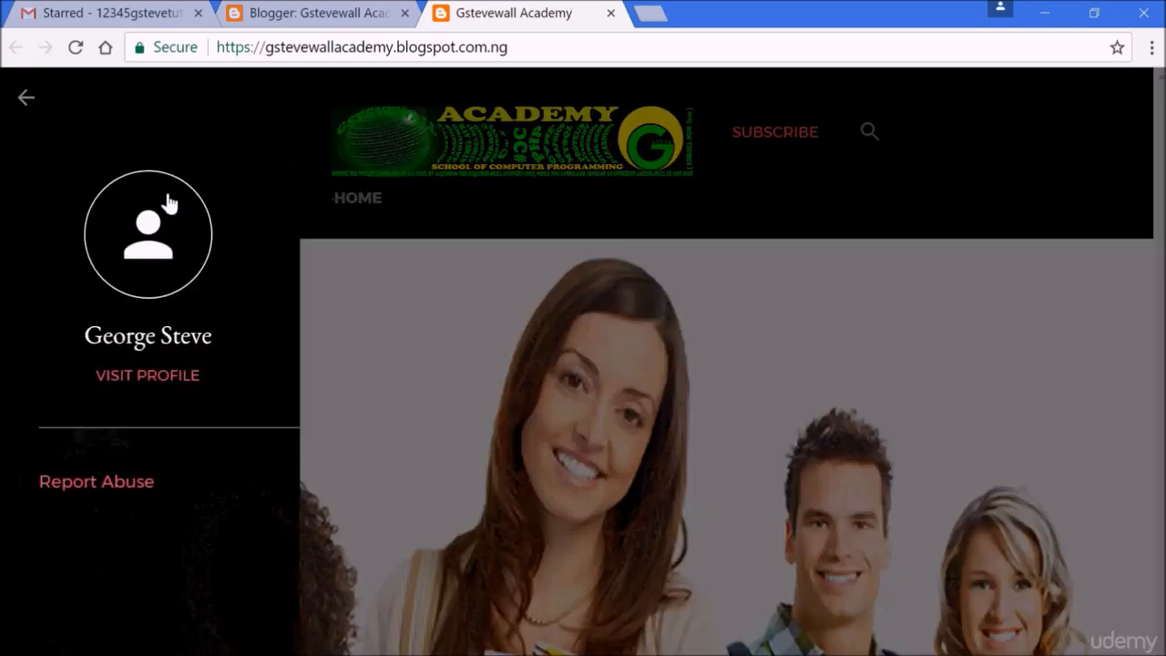
click(351, 330)
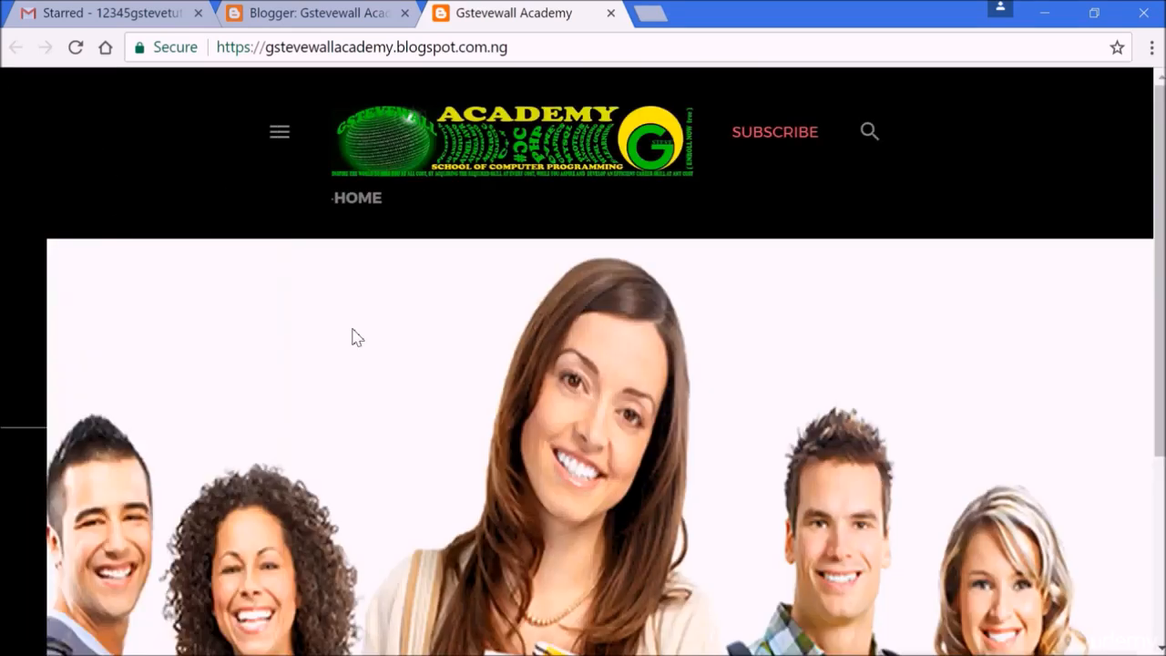
scroll(1159, 274, down, 2)
scroll(1160, 274, up, 3)
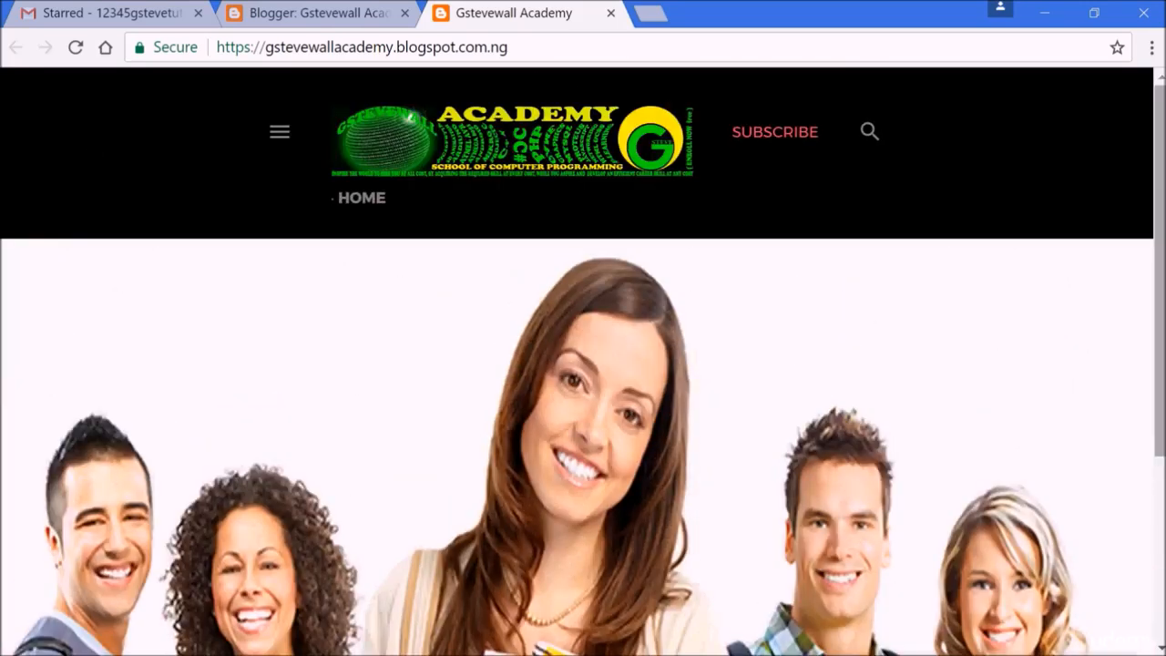
- Test the blog's search and Home links, scroll the page, and close the tab
click(868, 132)
click(868, 134)
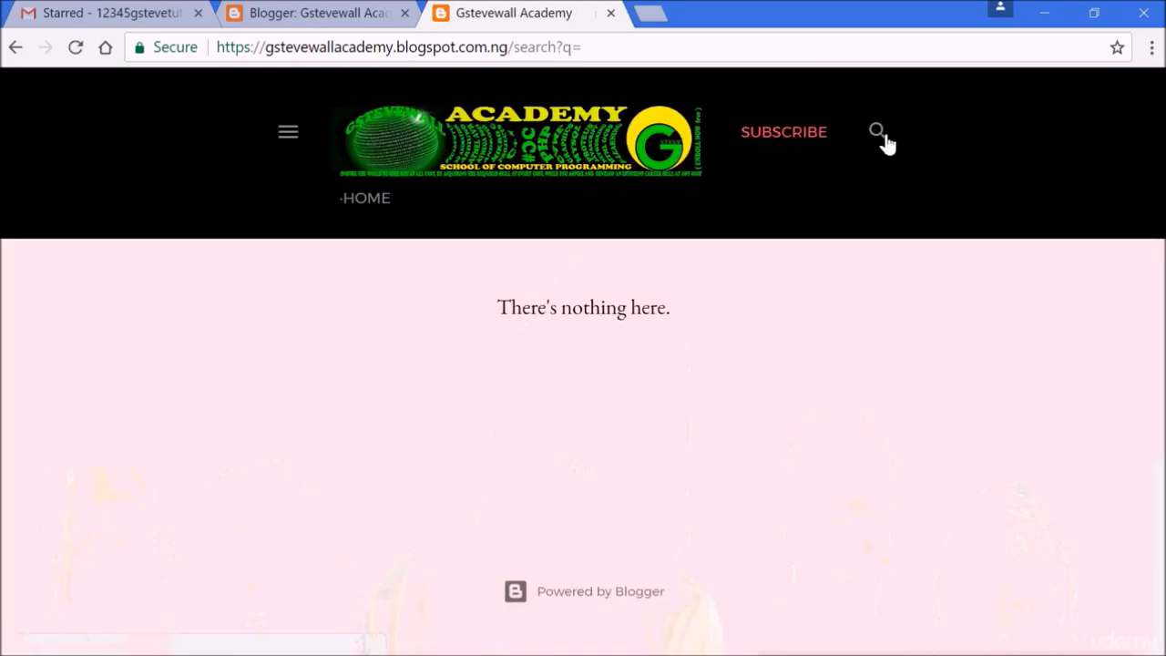
click(377, 206)
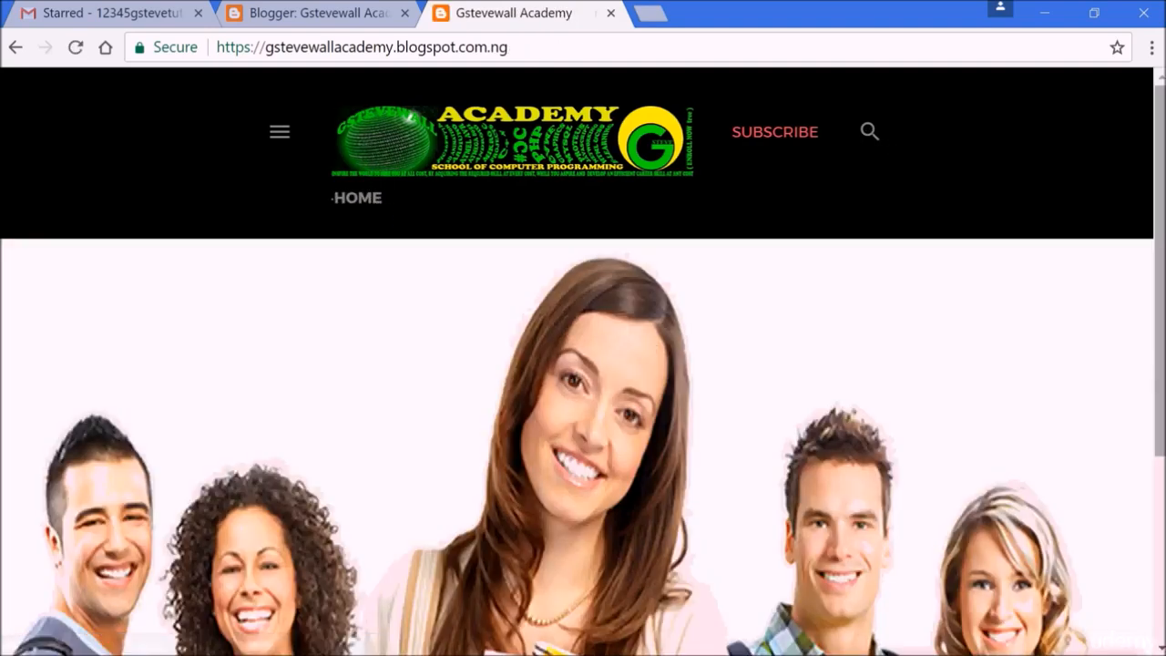
scroll(582, 364, down, 3)
drag(1159, 455, 1159, 271)
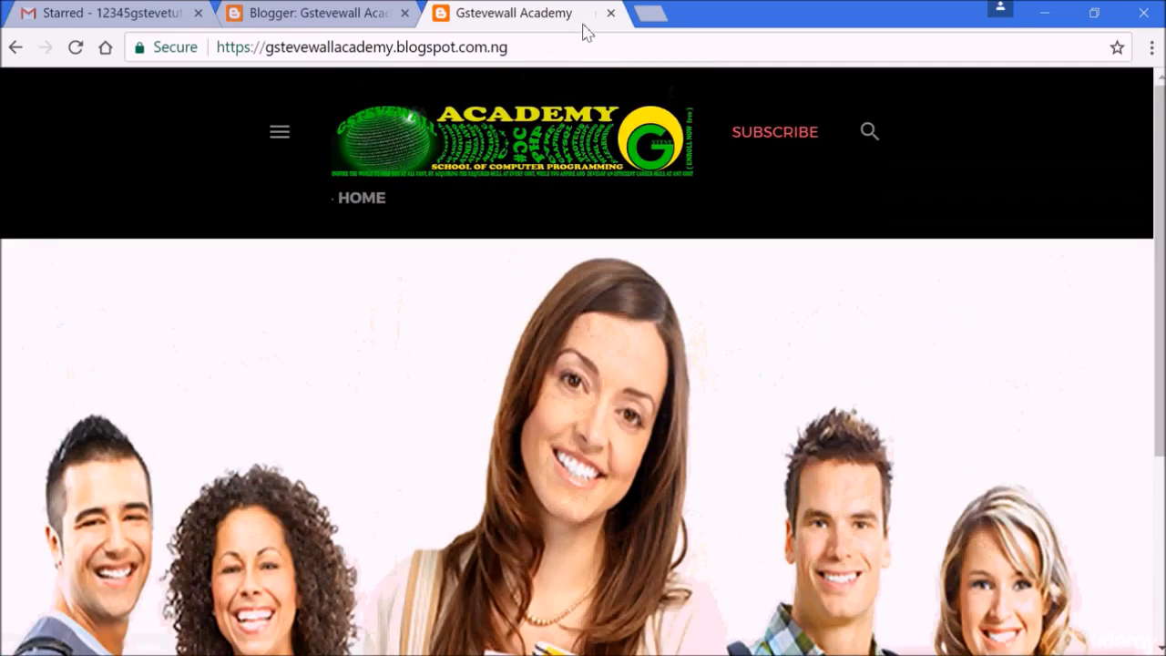
click(611, 14)
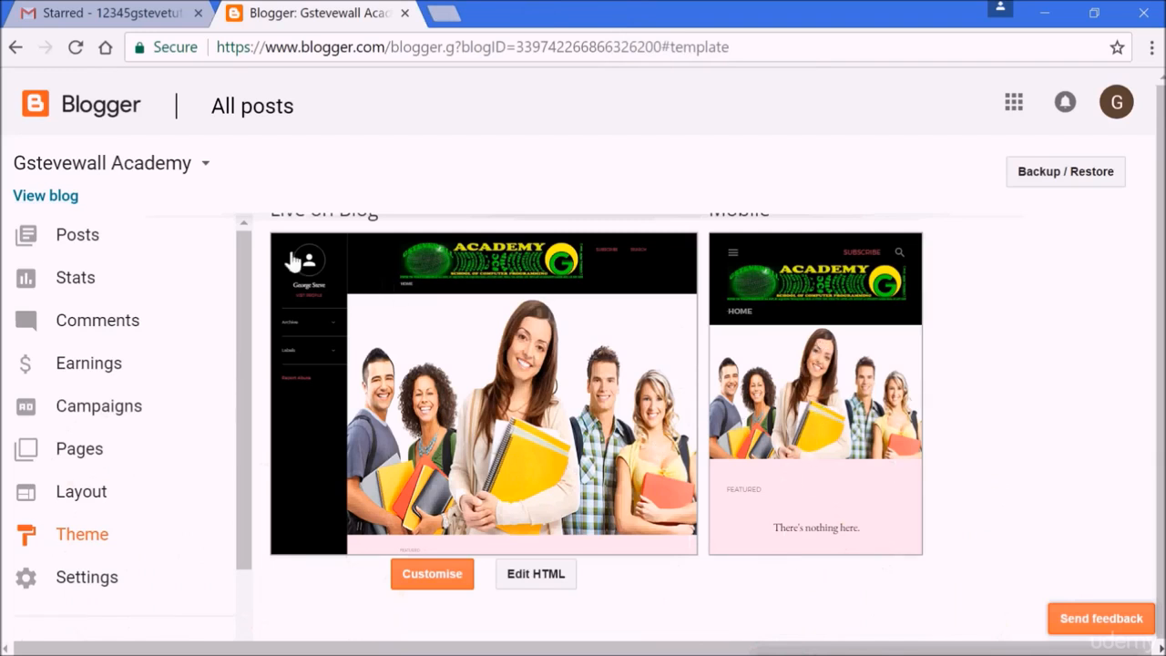
- Reopen the blog and inspect it in developer tools with the device toolbar to check the mobile layout
click(64, 199)
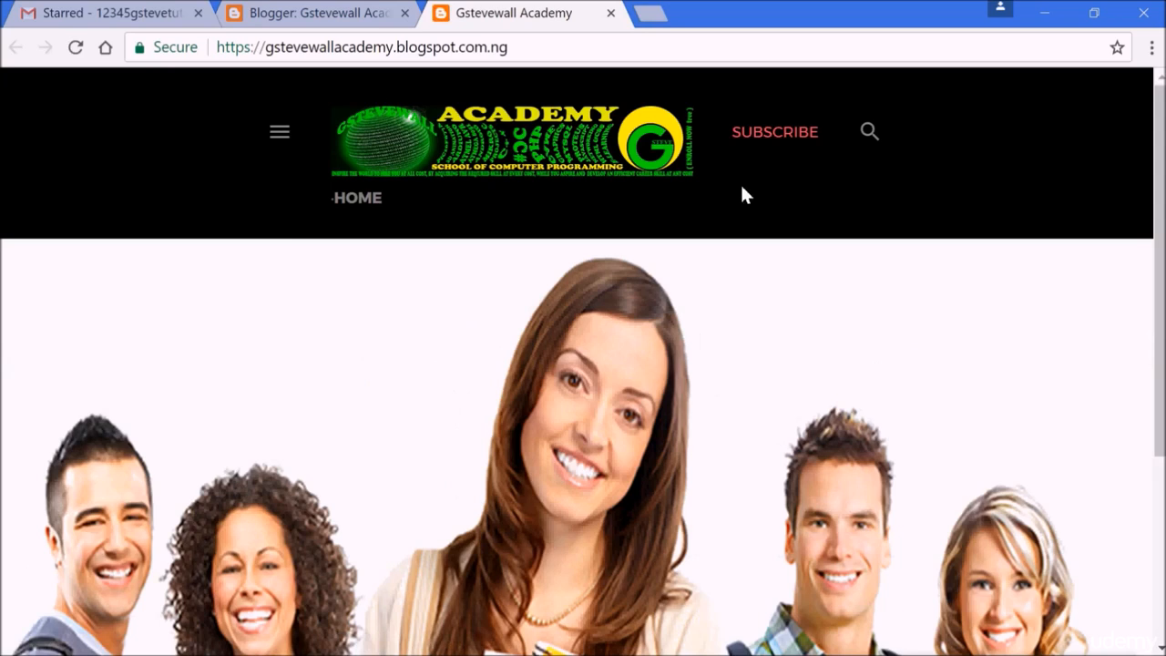
right_click(742, 194)
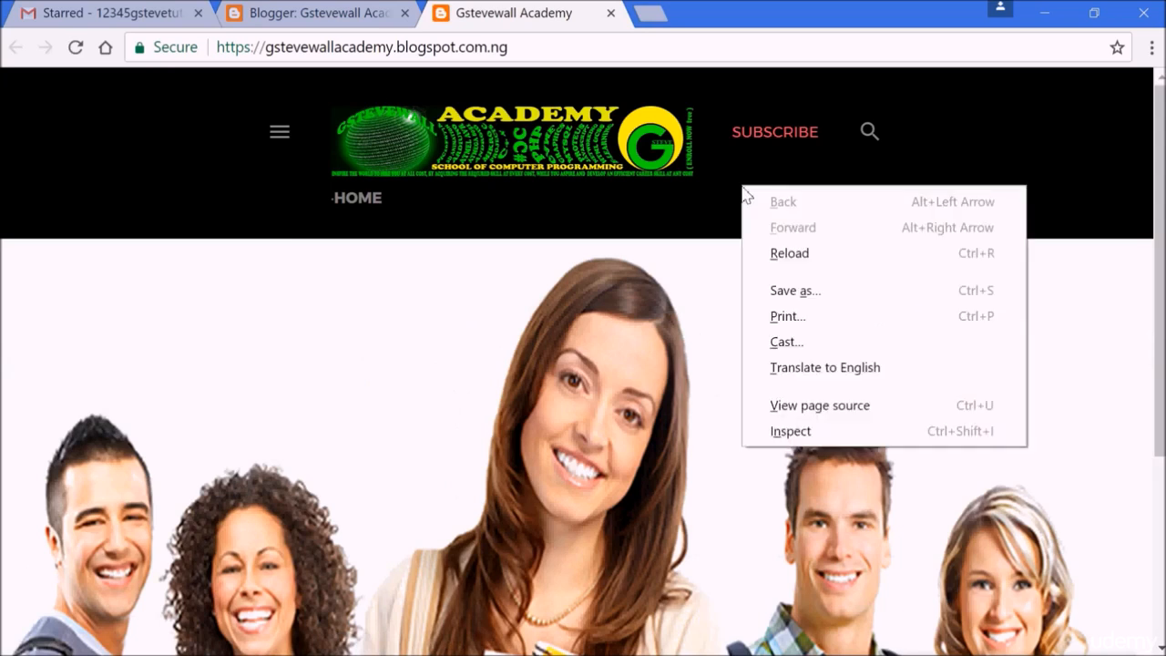
click(807, 430)
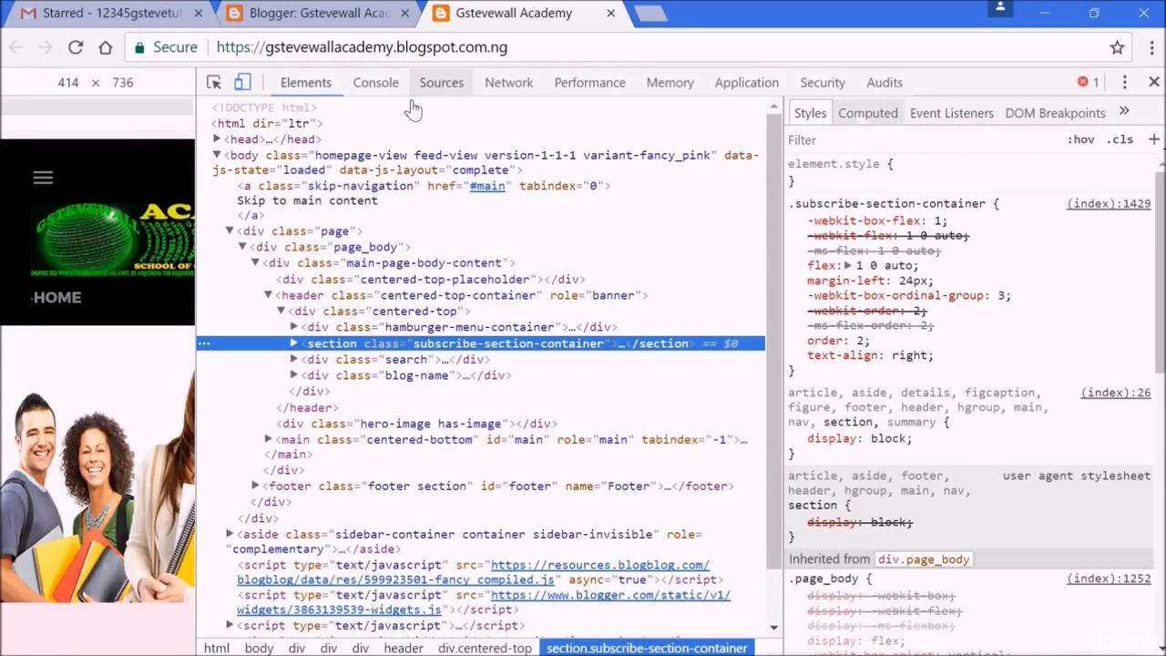
click(242, 85)
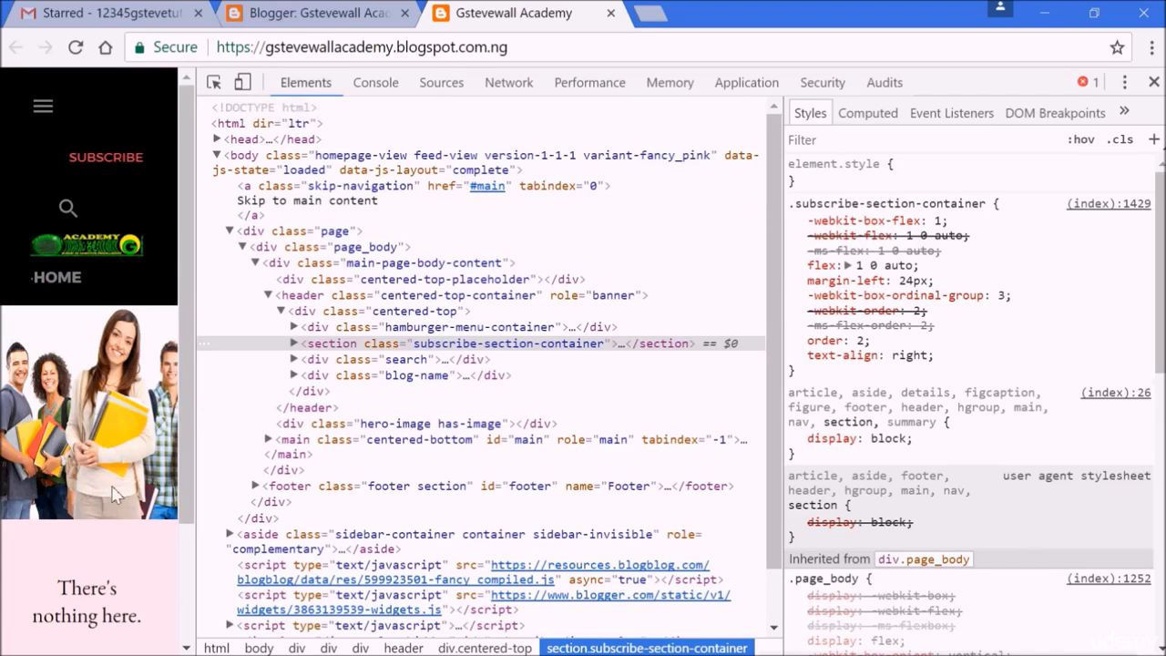
drag(185, 454, 192, 291)
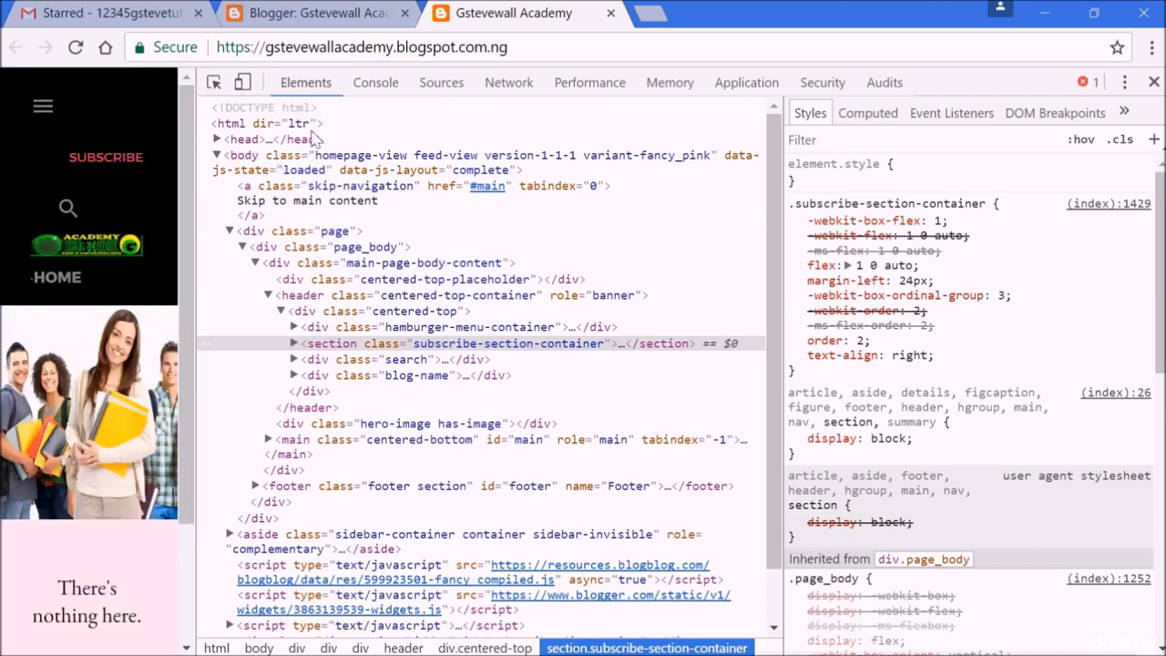
click(243, 82)
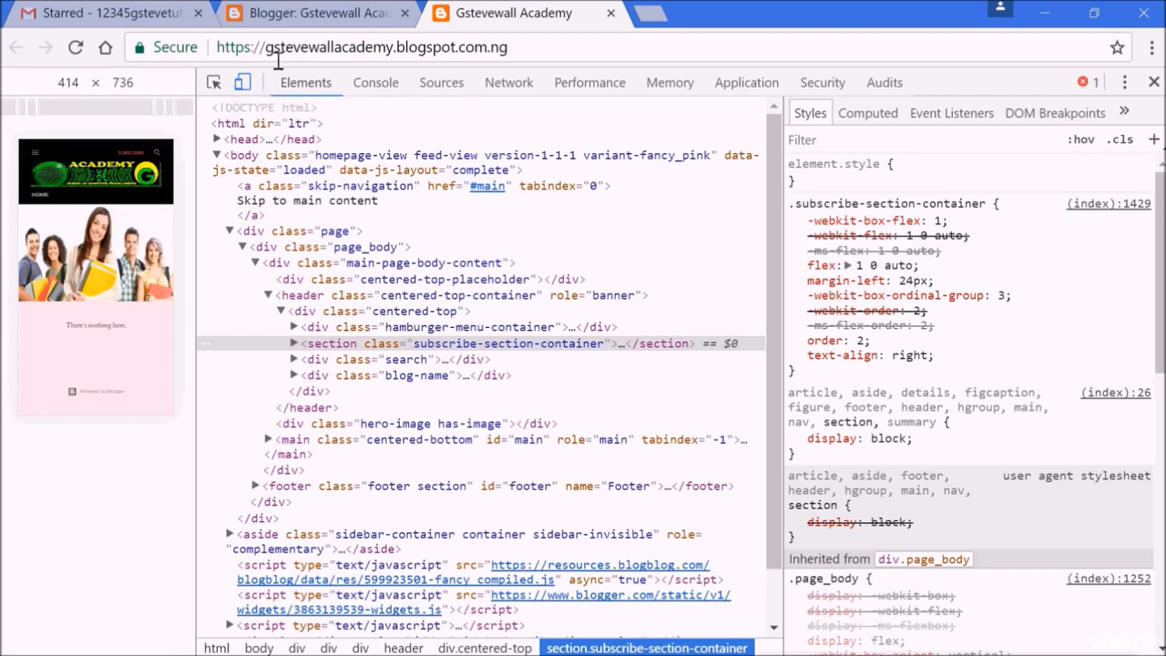
click(611, 12)
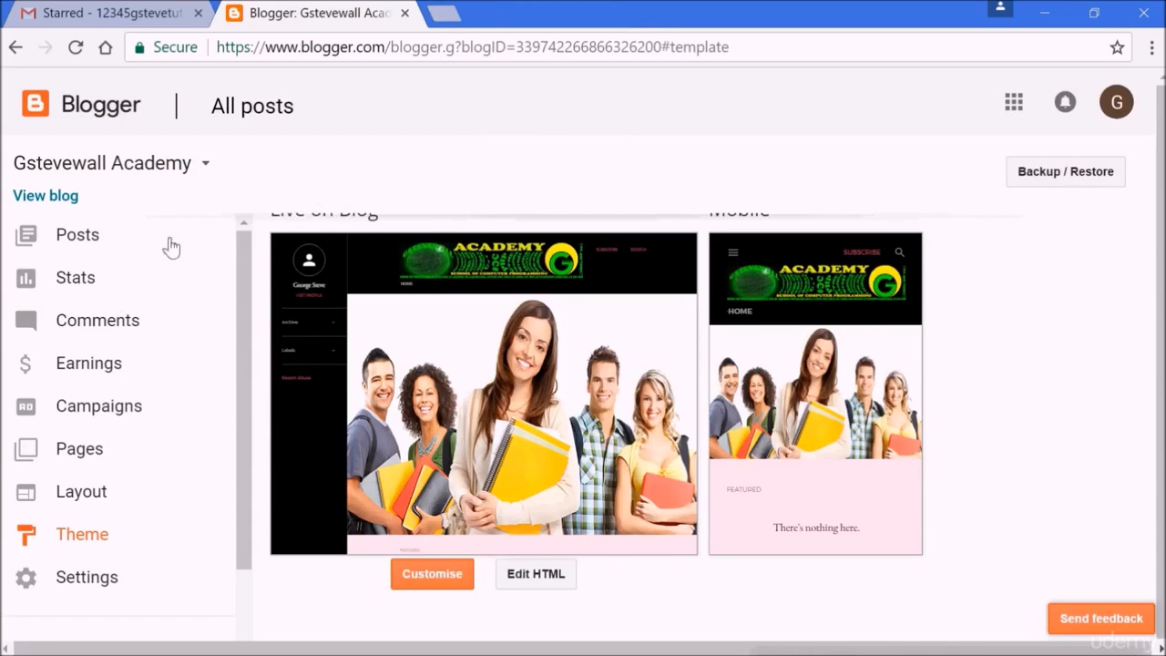
- Open the Layout page and scroll through its gadget sections
click(98, 496)
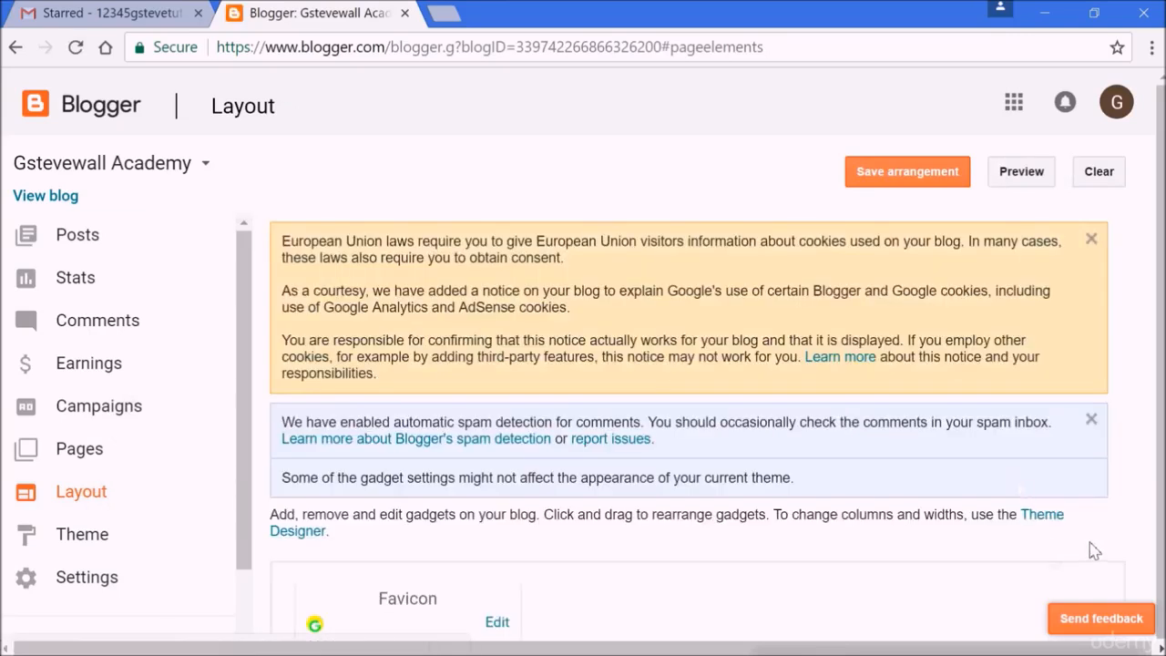
scroll(1094, 551, down, 6)
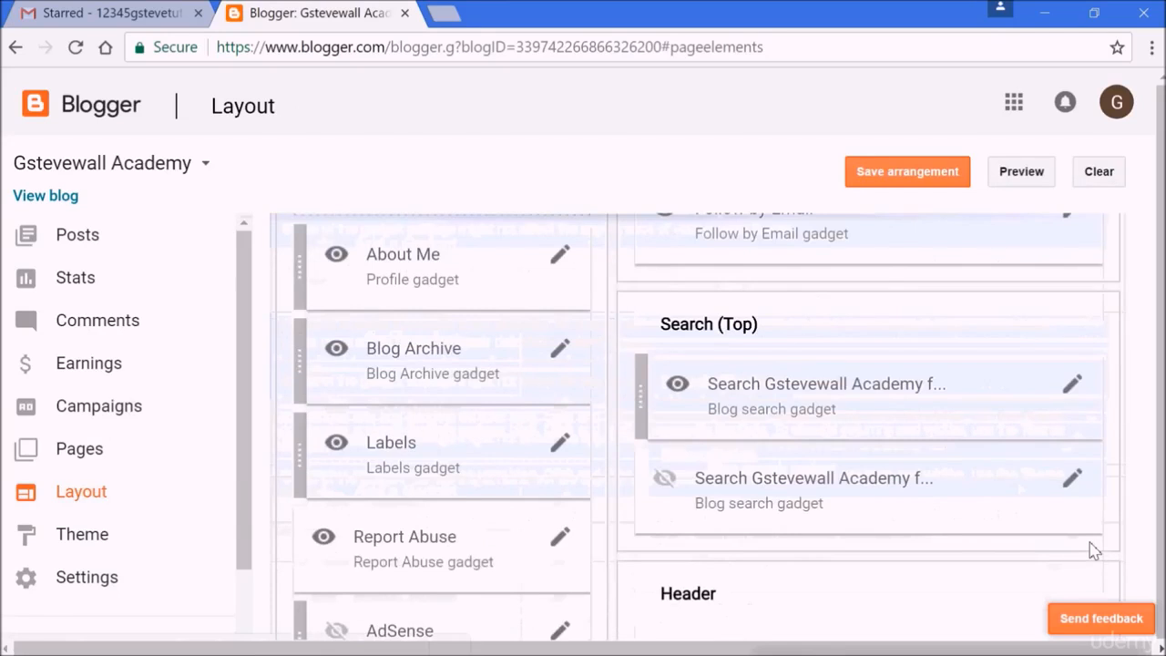
scroll(1093, 551, up, 2)
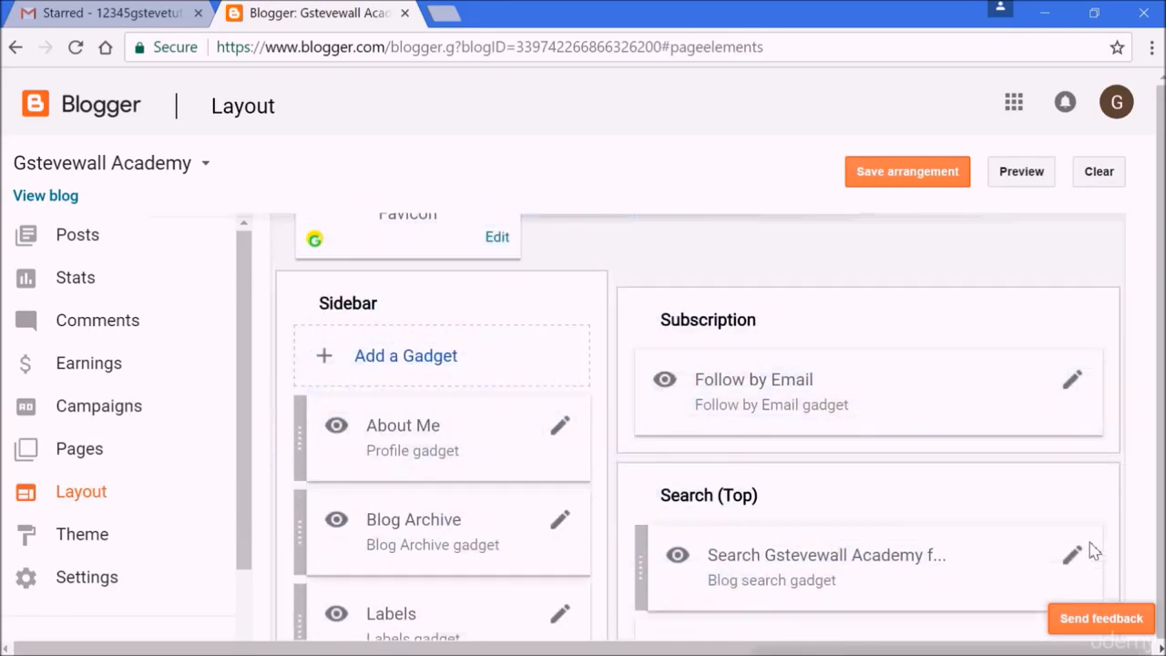